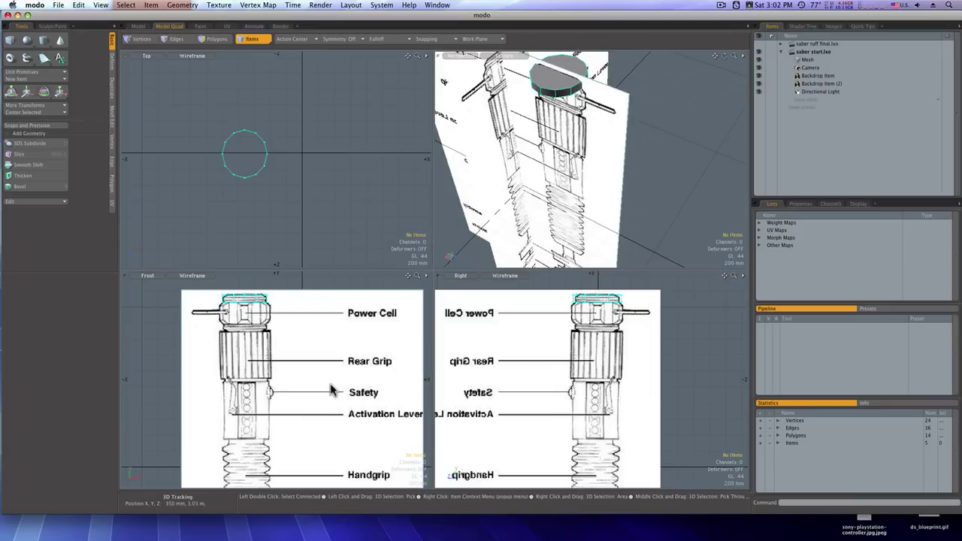
Enlarge the Front and Right viewports and frame the power cell and rear grip of the hilt reference in them
left_click_drag(331, 382, 312, 374, "alt")
left_click_drag(578, 385, 578, 392, "alt")
left_click_drag(327, 380, 342, 371, "alt")
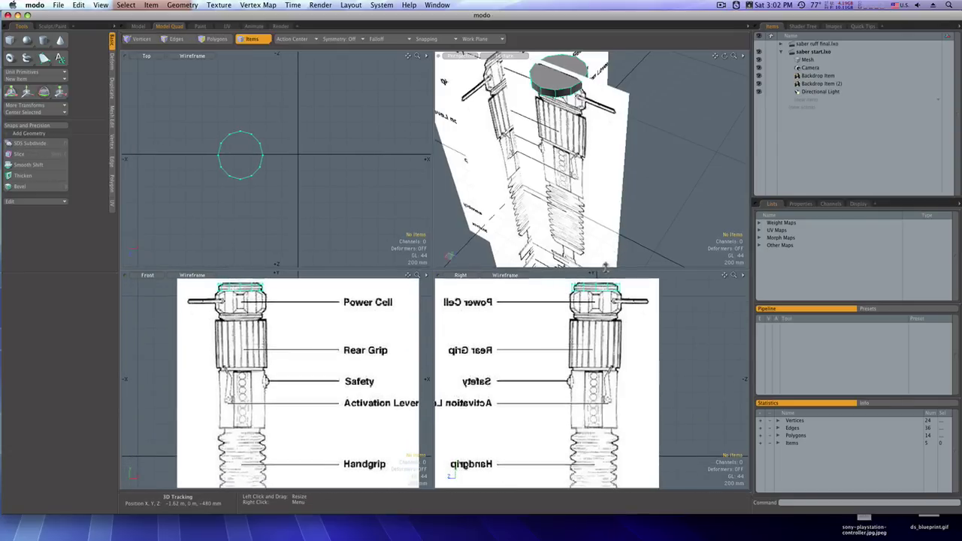
left_click_drag(609, 272, 606, 171)
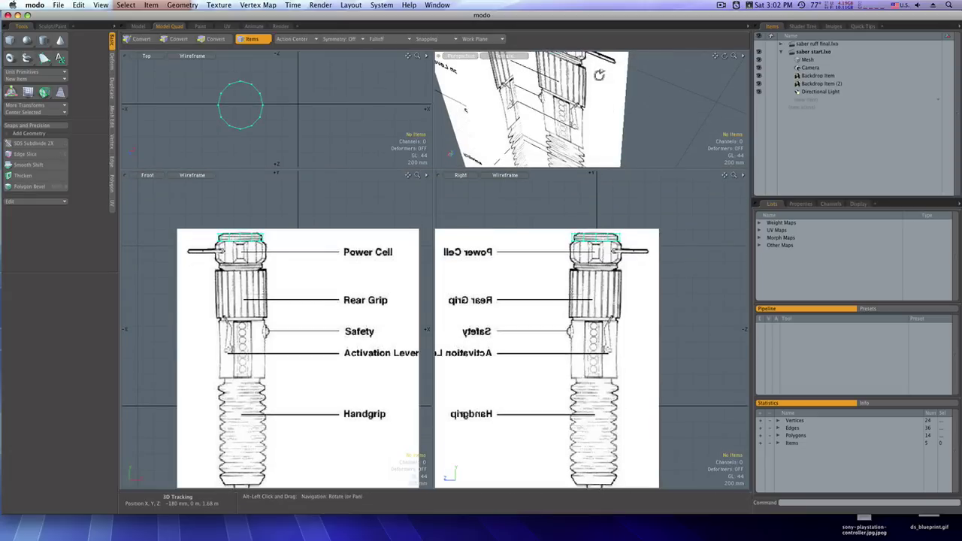
left_click_drag(600, 75, 601, 109, "alt+shift")
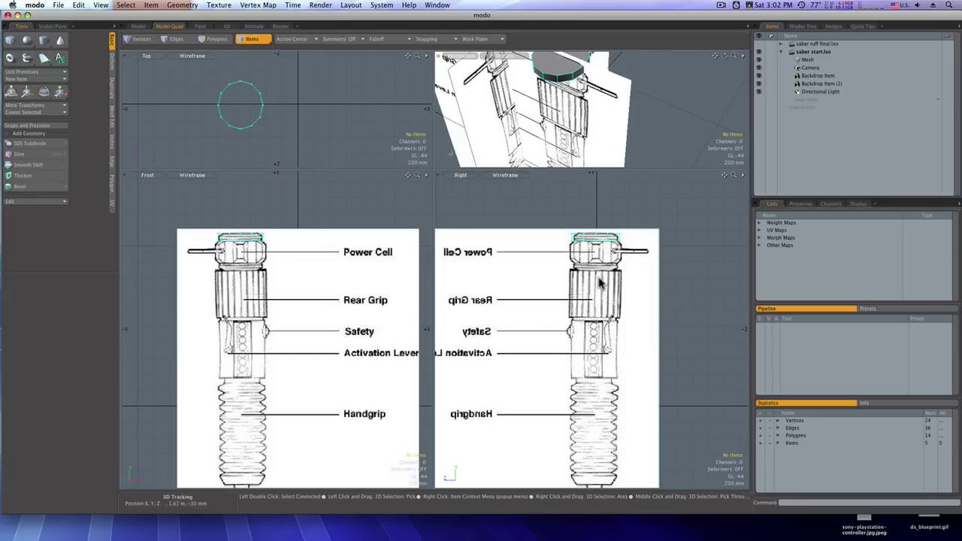
left_click_drag(600, 284, 674, 276, "alt")
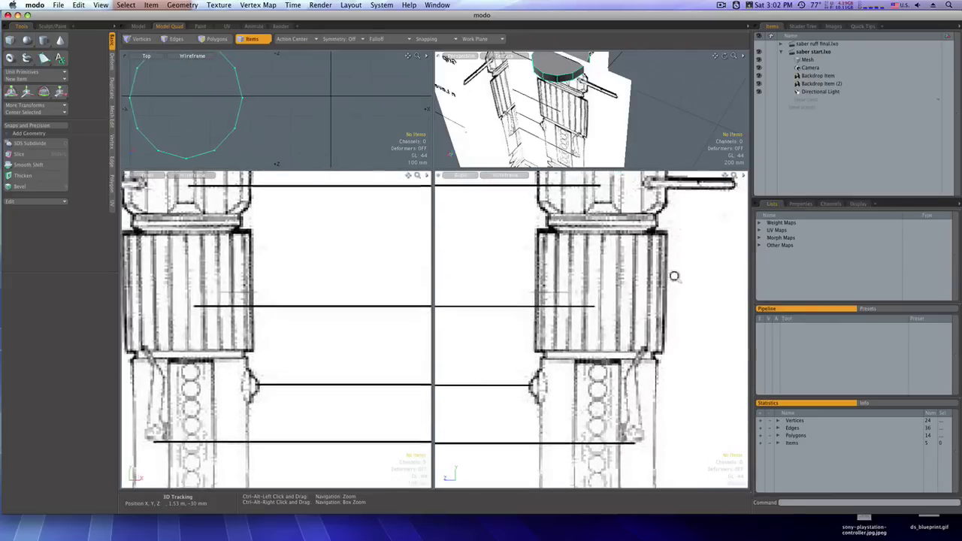
left_click_drag(598, 258, 580, 319, "alt+shift")
left_click_drag(294, 300, 329, 300, "alt+shift")
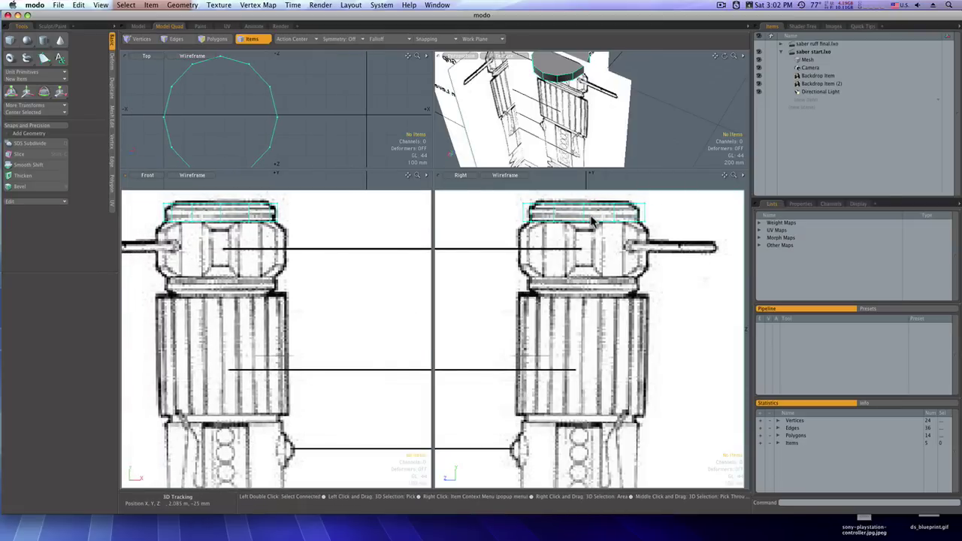
Move the disc mesh up 10 mm in Y to line it up with the cap above the power cell
left_click(817, 60)
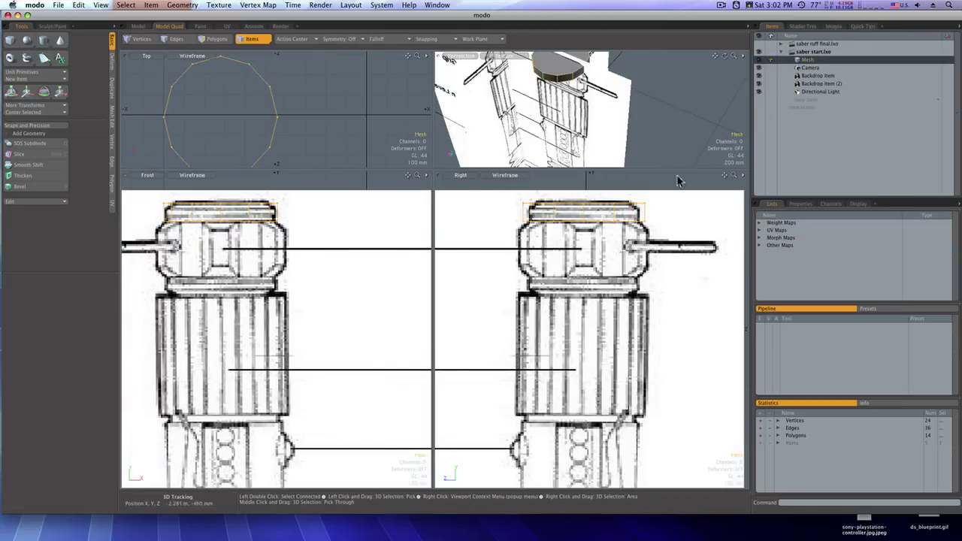
key("w")
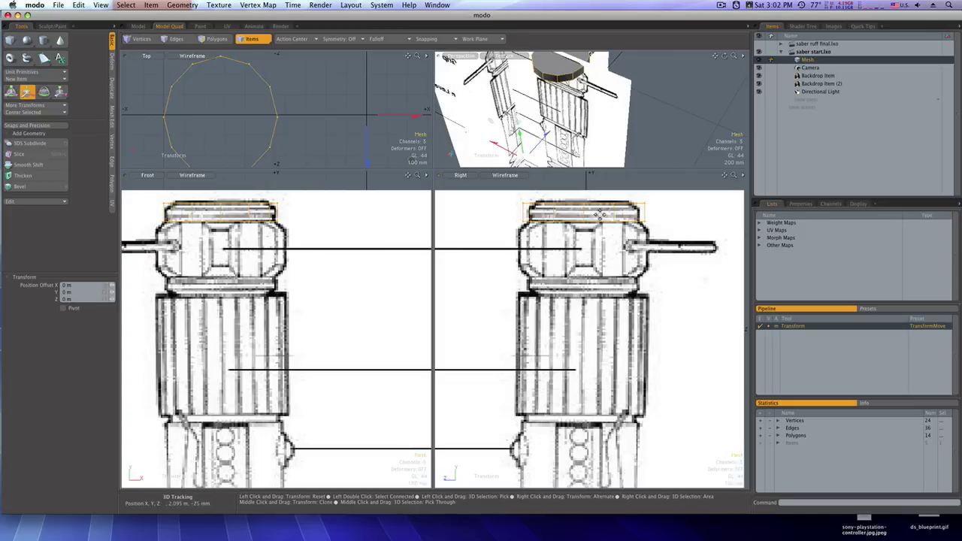
key("space")
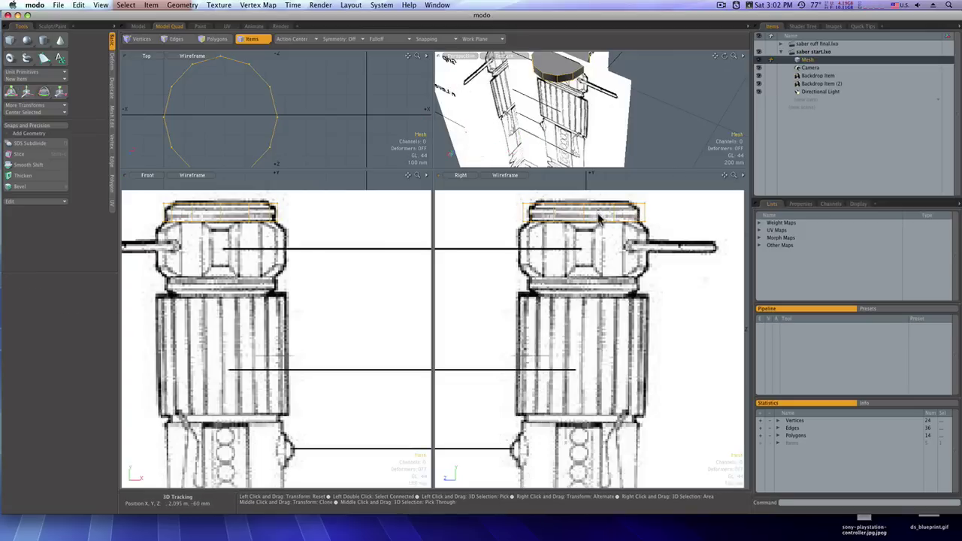
key("w")
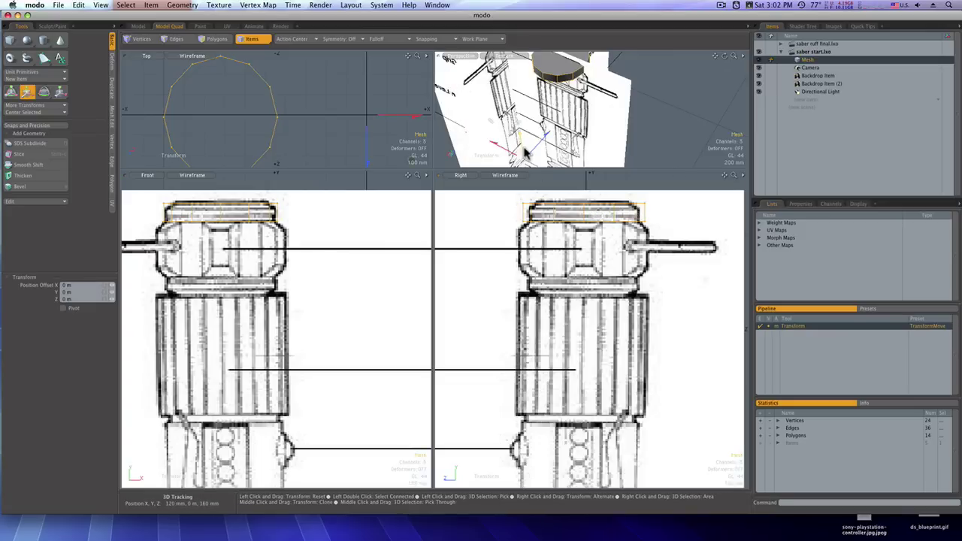
left_click_drag(524, 147, 521, 138)
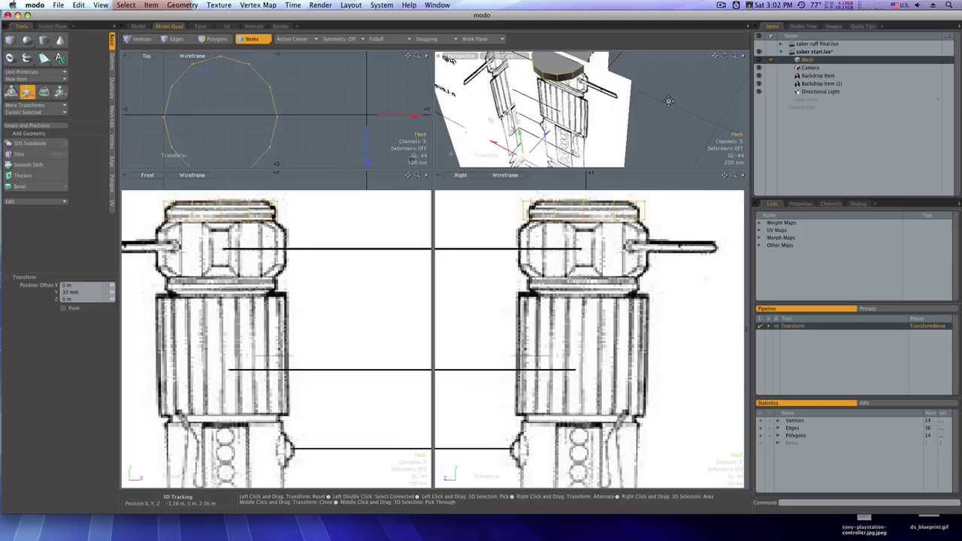
key("q")
Select the disc's underside polygon and inset it 31 mm with Polygon Bevel
left_click_drag(655, 91, 669, 1, "alt")
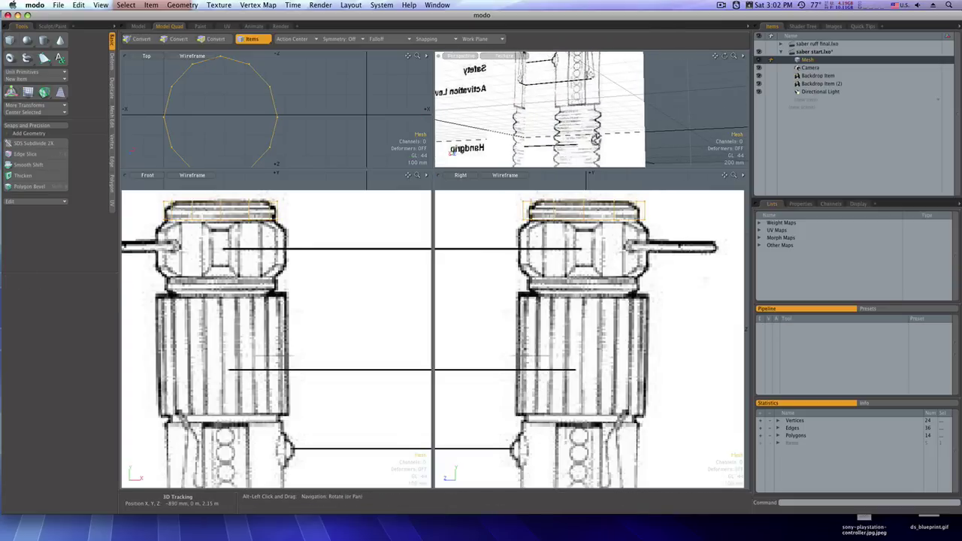
left_click_drag(599, 89, 596, 167, "alt+shift")
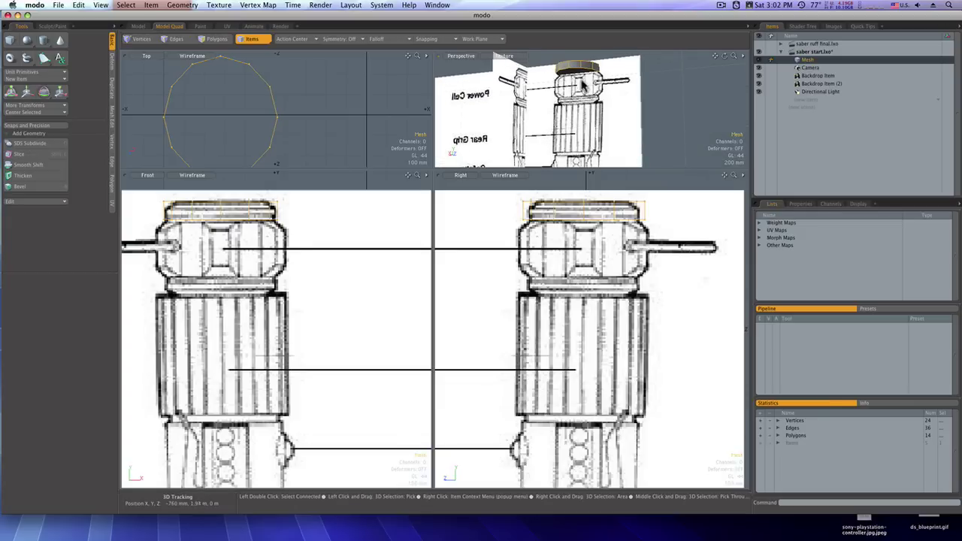
left_click(583, 76)
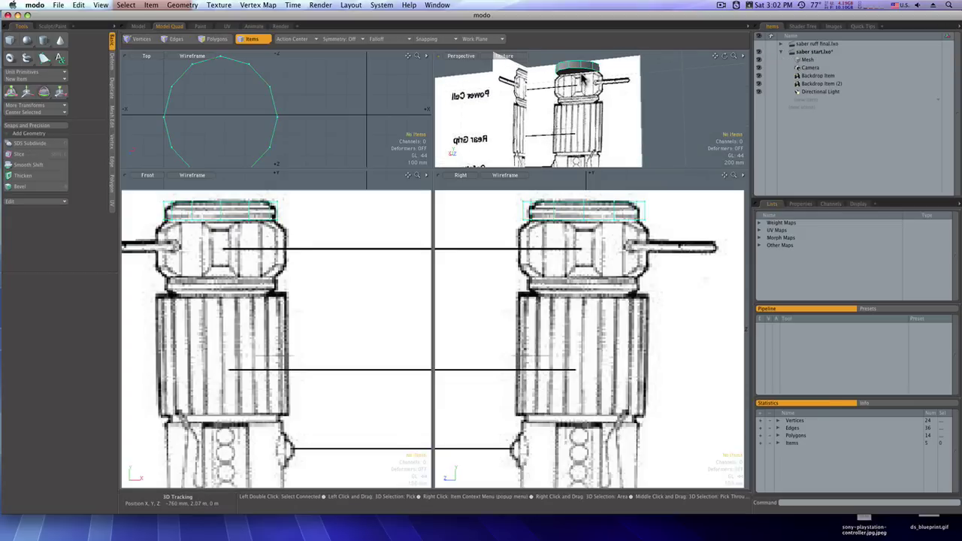
left_click(225, 41)
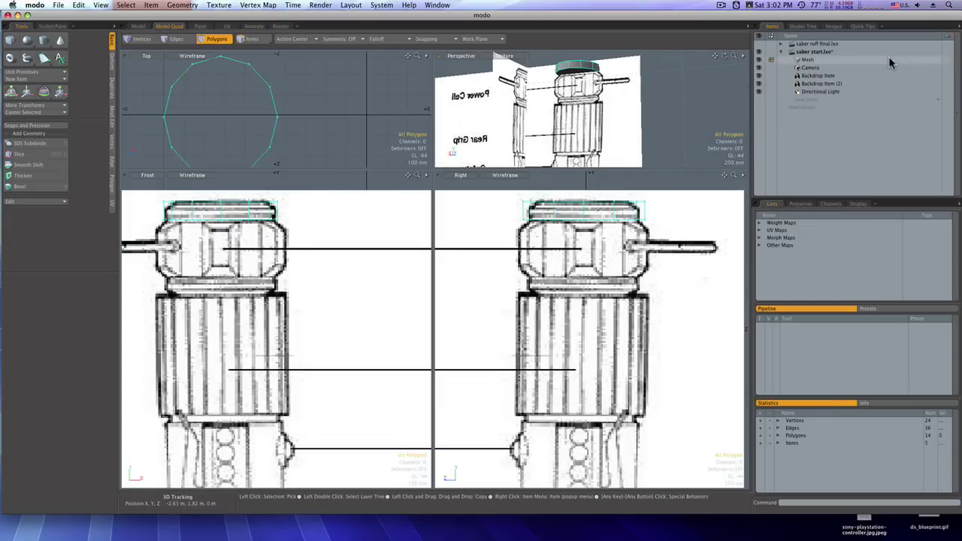
left_click(808, 60)
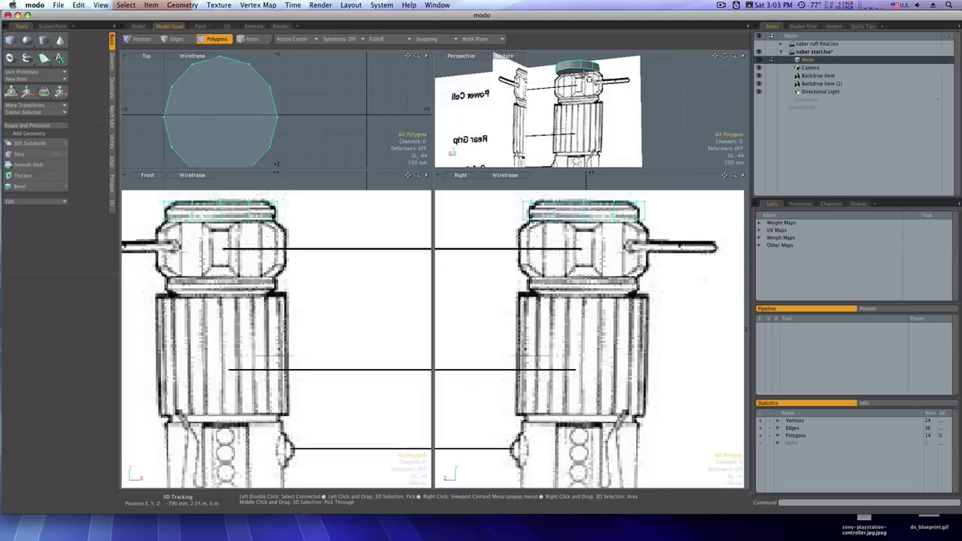
left_click(582, 75)
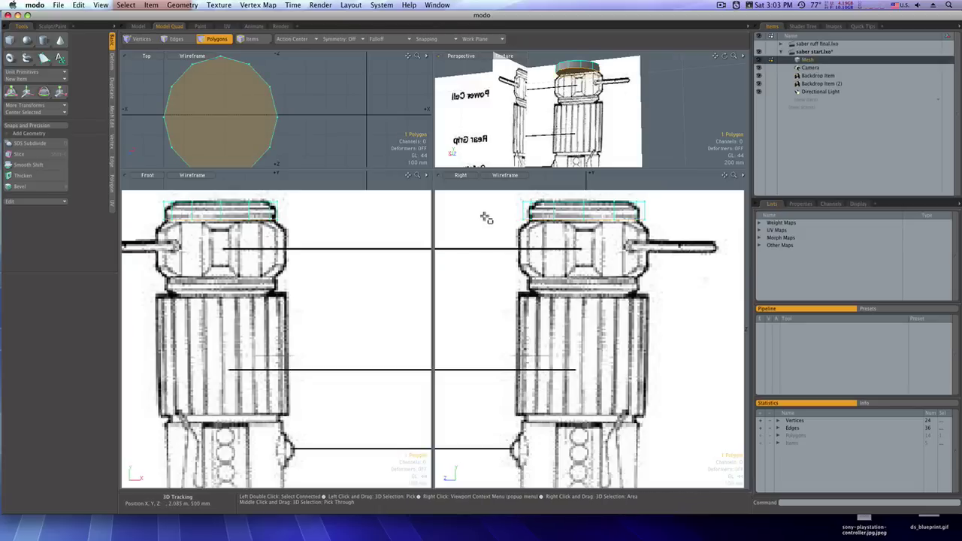
key("b")
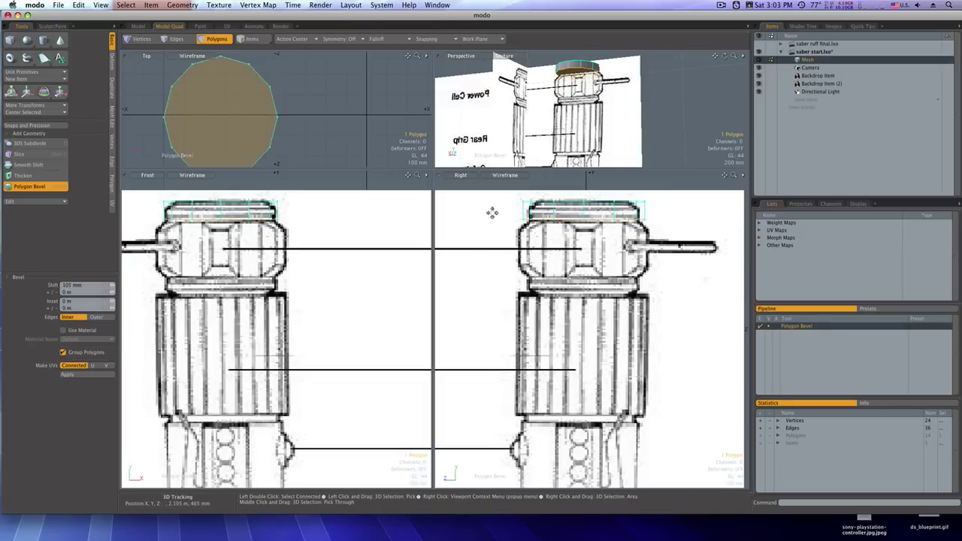
left_click(572, 90)
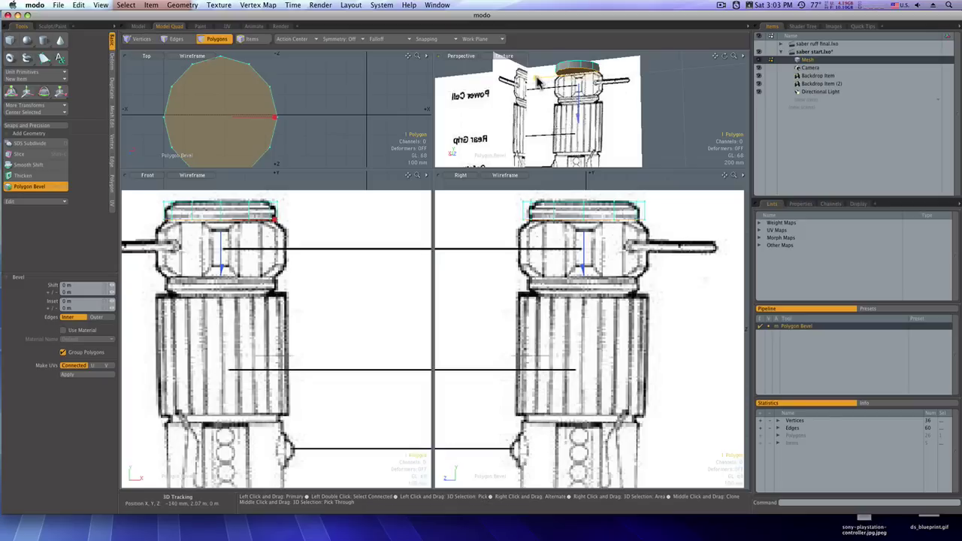
left_click_drag(538, 80, 577, 75, "ctrl+alt")
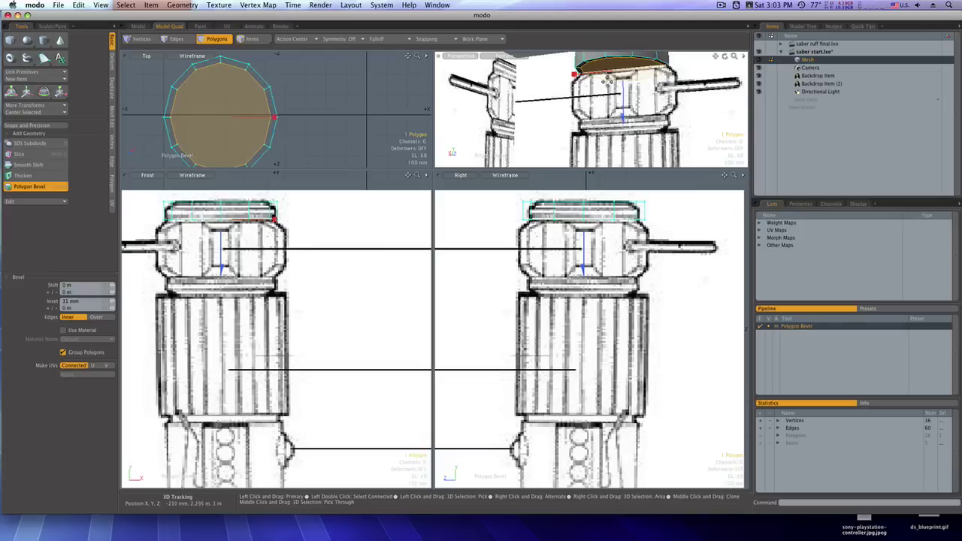
Bevel the underside polygon again with a 55 mm shift and a -47 mm inset to flare out the power cell's upper edge
left_click(559, 105, "shift")
left_click_drag(622, 116, 622, 126)
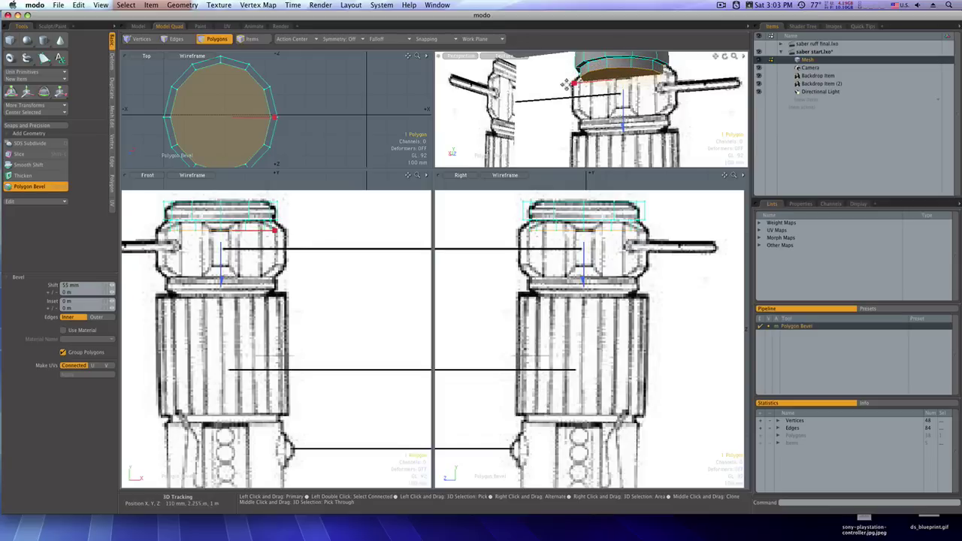
left_click_drag(574, 83, 566, 83)
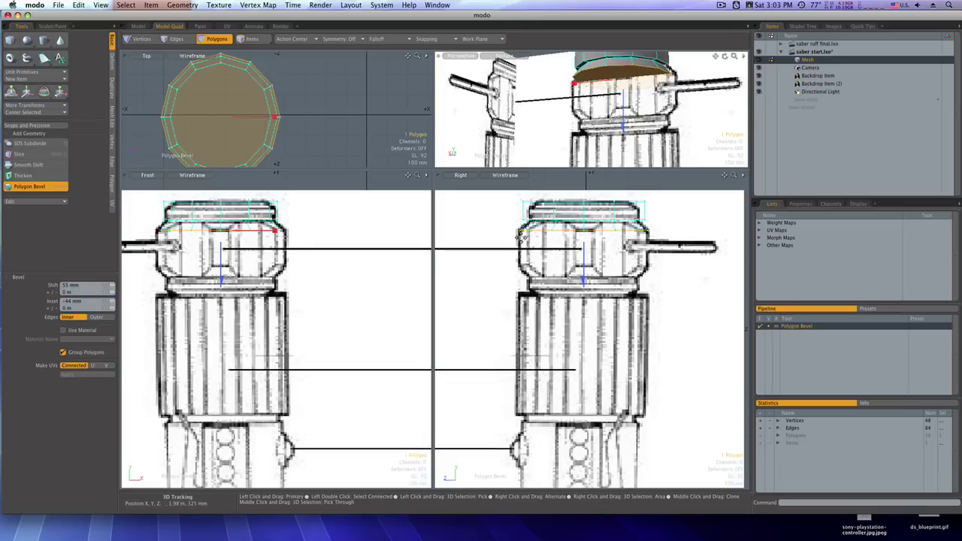
left_click_drag(576, 84, 575, 85)
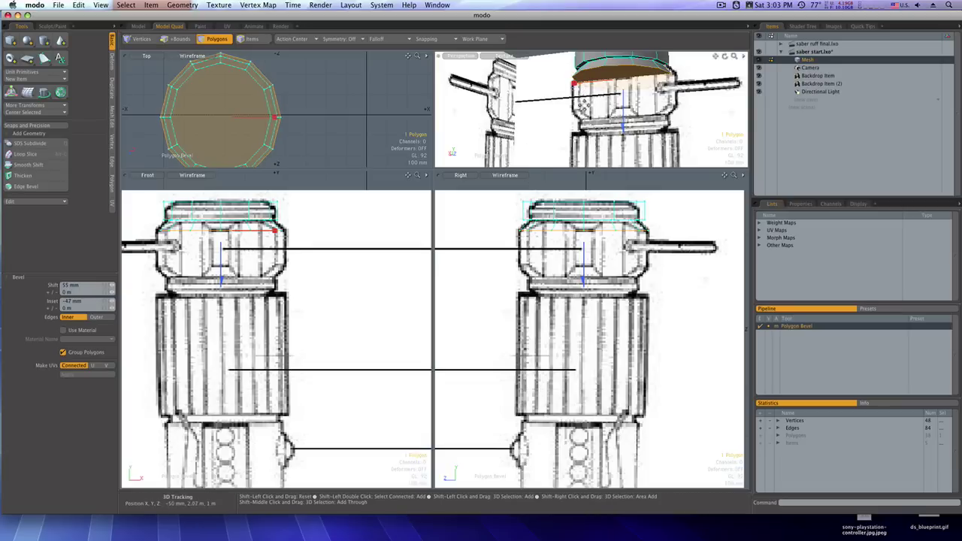
Extrude the power cell body down along the sketch, and taper its lower edge with a 35 mm shift and 43 mm inset
left_click(587, 110, "shift")
left_click_drag(623, 131, 625, 164)
left_click(601, 153, "shift")
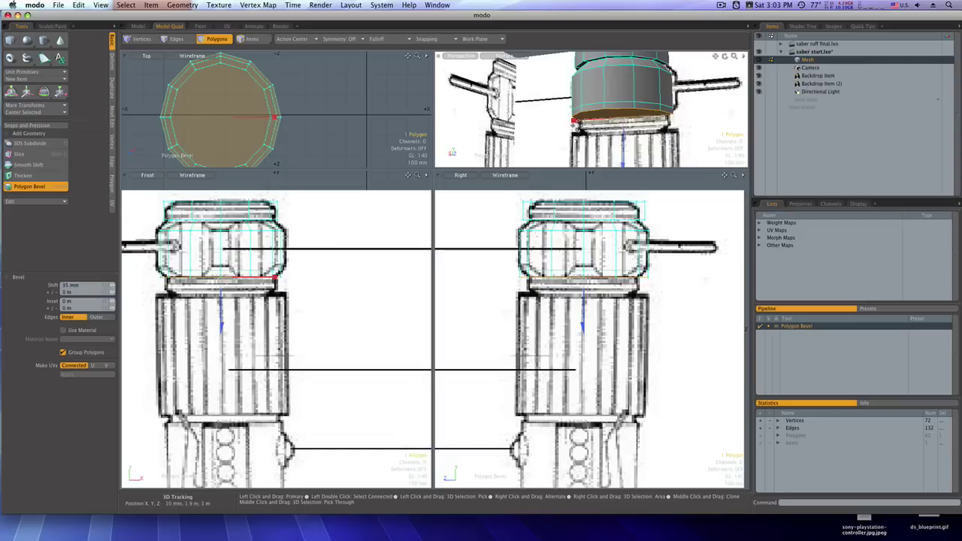
left_click_drag(574, 121, 583, 121)
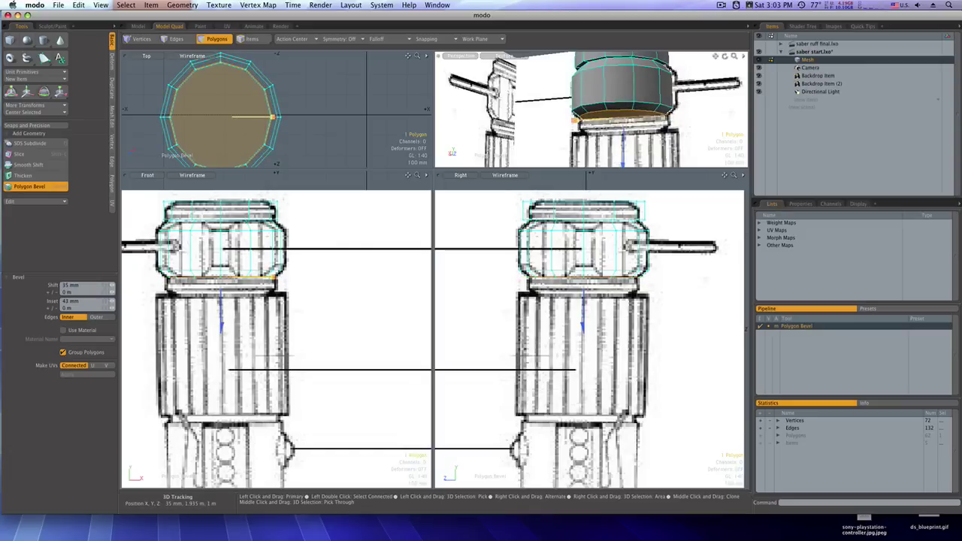
Extrude the neck below the power cell 60 mm, and taper its end with a 35 mm shift and 35 mm inset
left_click(562, 130, "shift")
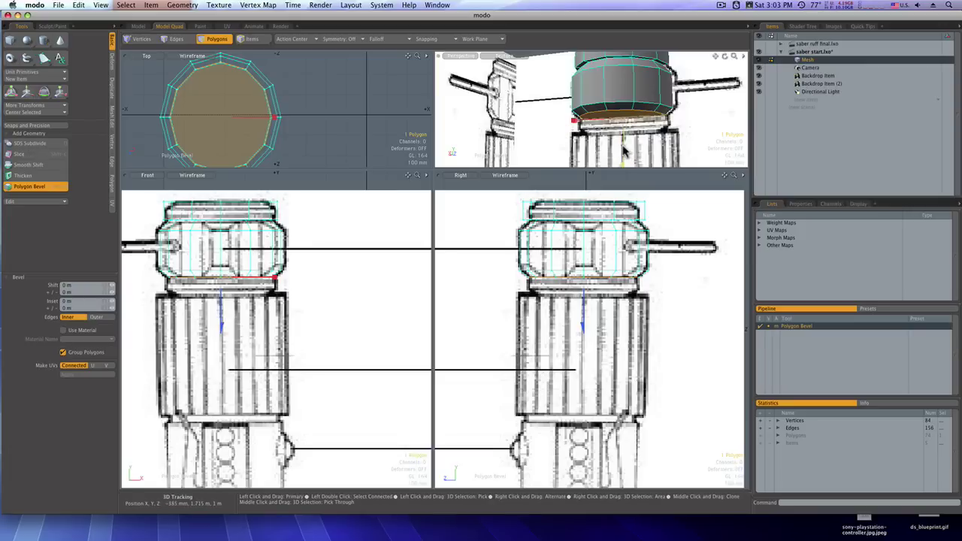
left_click_drag(623, 147, 624, 173)
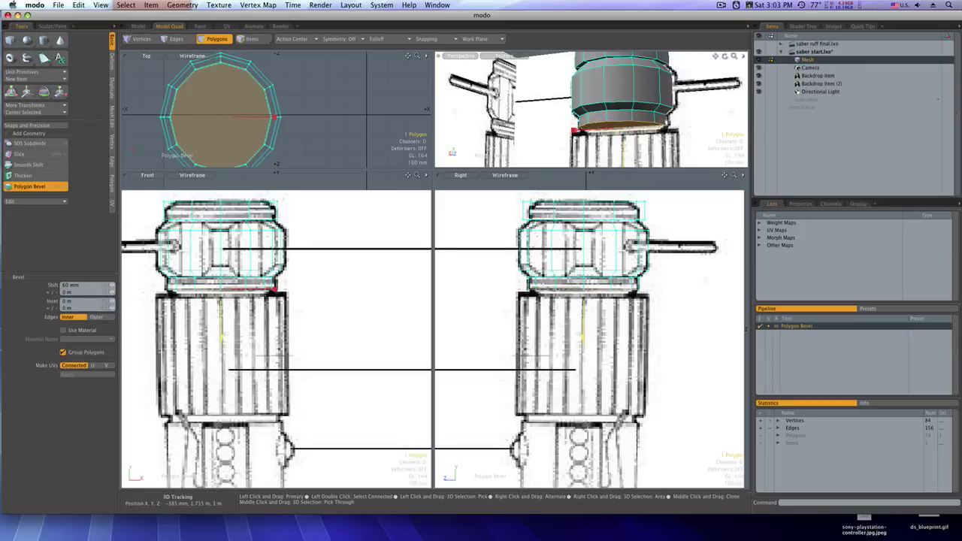
left_click(596, 146, "shift")
left_click_drag(624, 156, 624, 162)
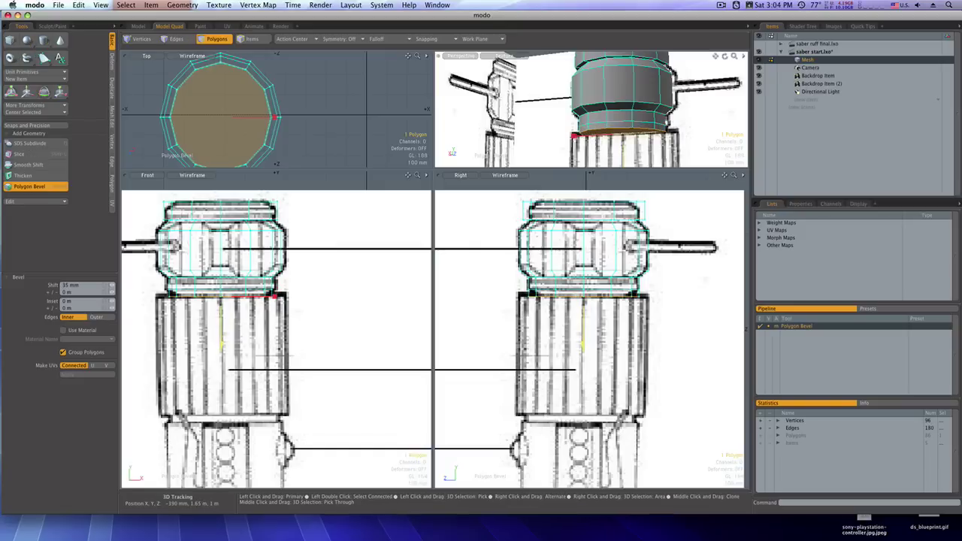
left_click_drag(575, 136, 576, 136)
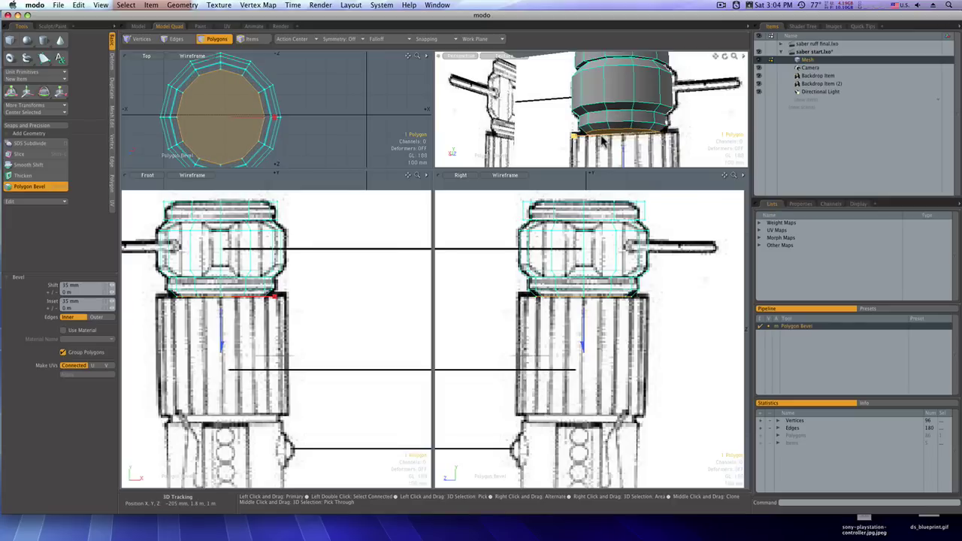
Widen the neck's end polygon with a -87 mm inset, and extrude it 580 mm down to form the rear grip
left_click(692, 139, "shift")
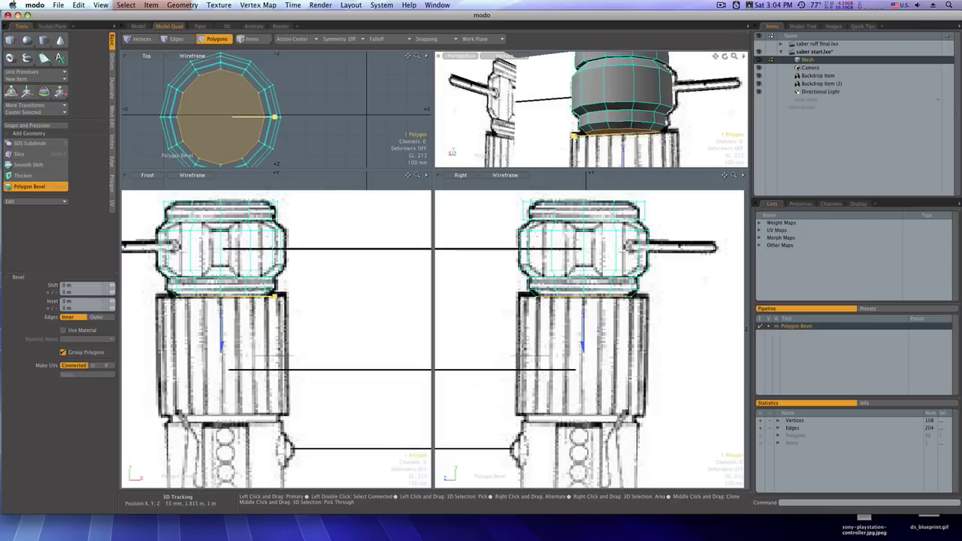
left_click_drag(574, 136, 570, 135)
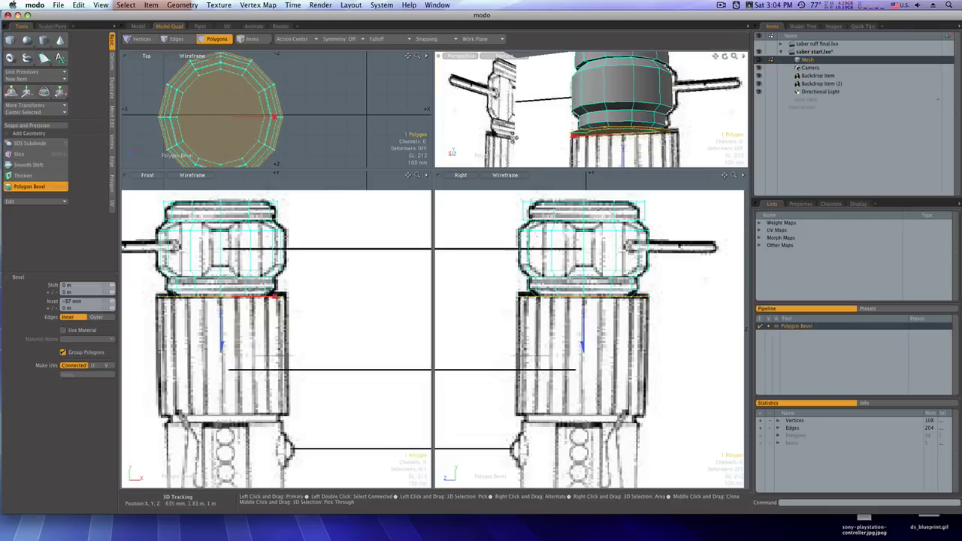
key("shift")
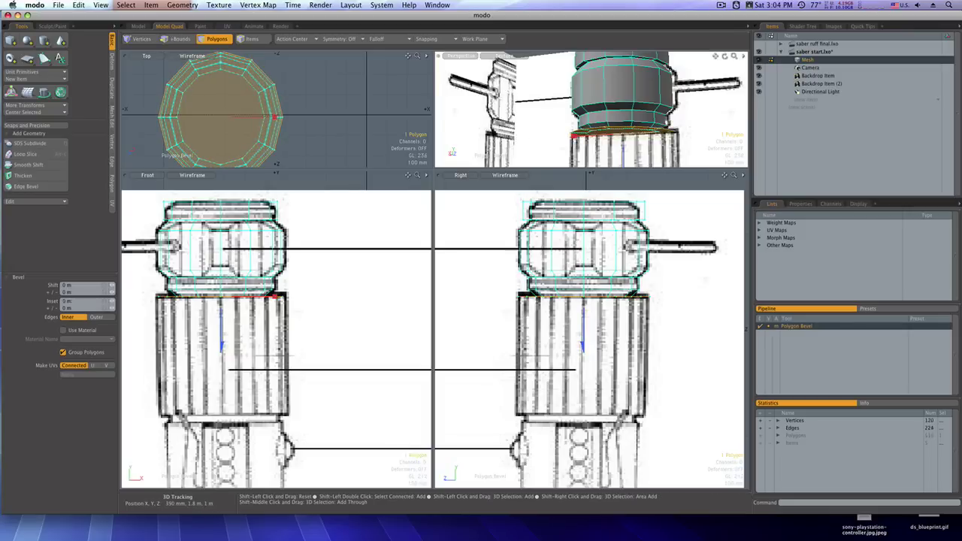
left_click_drag(623, 151, 623, 267)
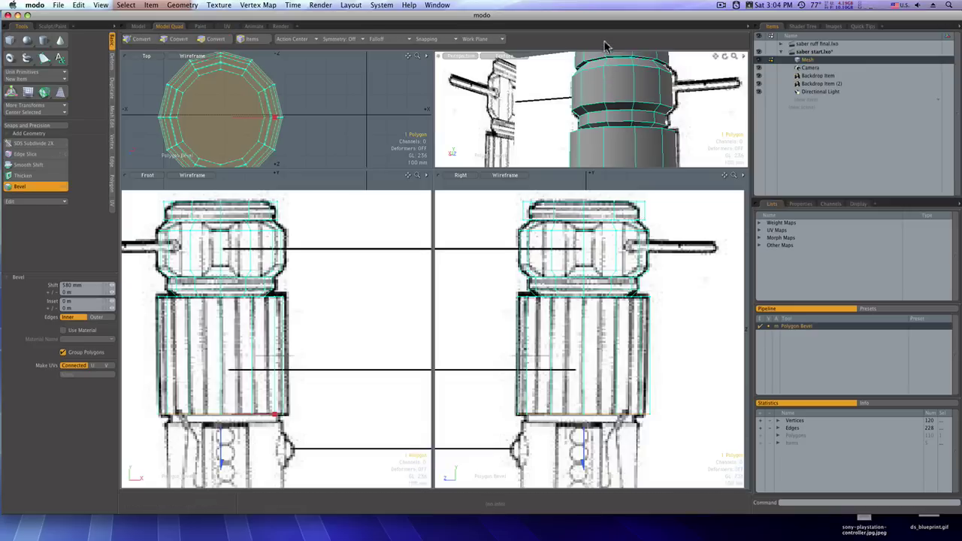
left_click_drag(605, 99, 604, 64, "alt+shift")
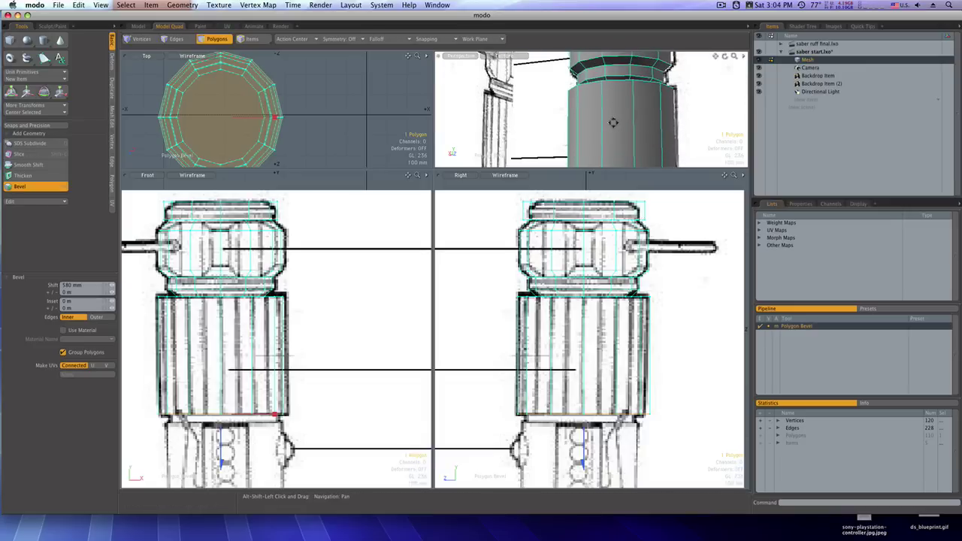
left_click_drag(613, 122, 615, 108, "alt+shift")
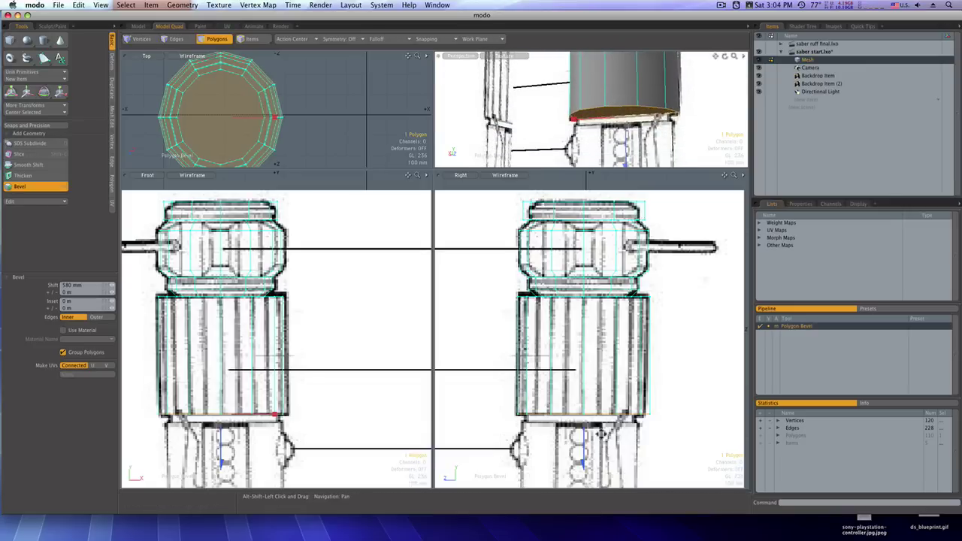
left_click_drag(602, 434, 614, 284, "alt+shift")
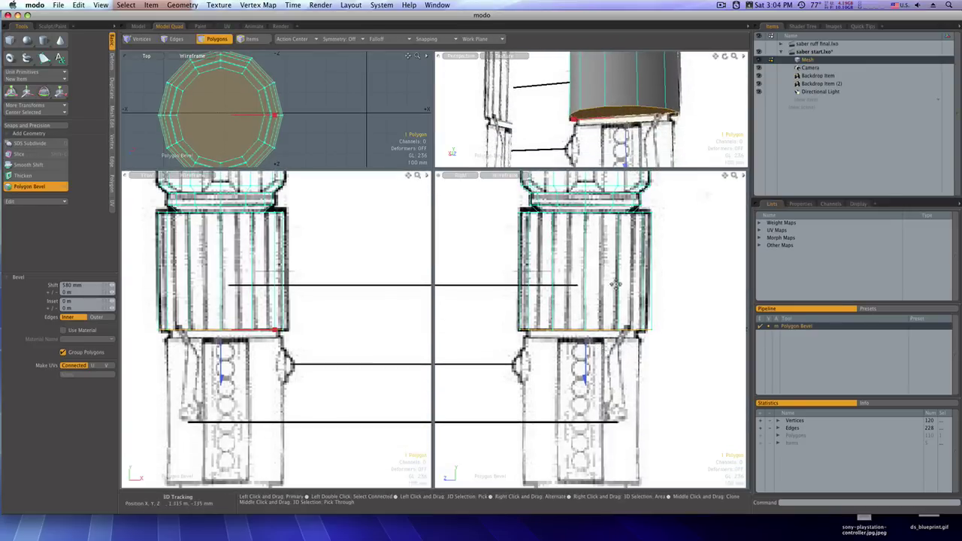
Inset the rear grip's end polygon 35 mm, and extrude it a short distance down to form a neck
left_click(690, 141, "shift")
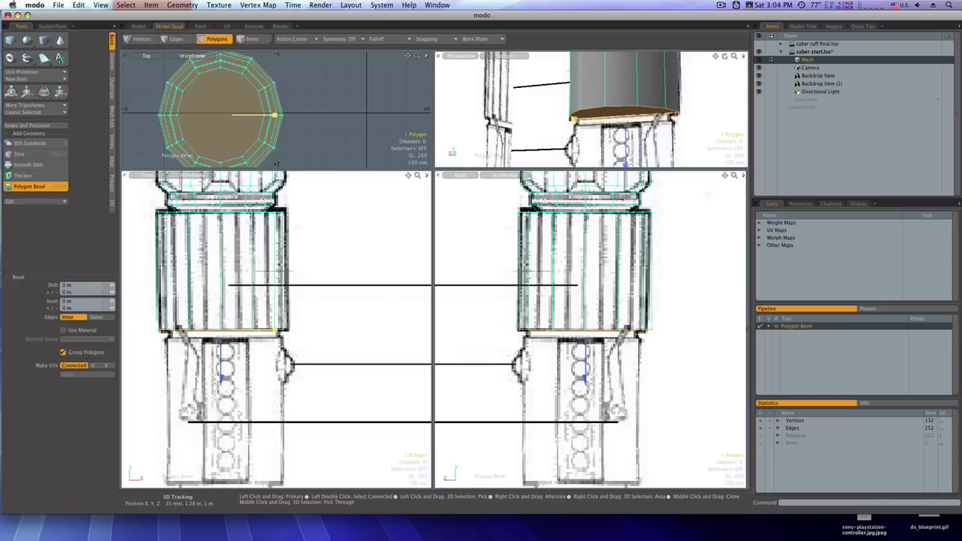
left_click_drag(575, 119, 577, 119)
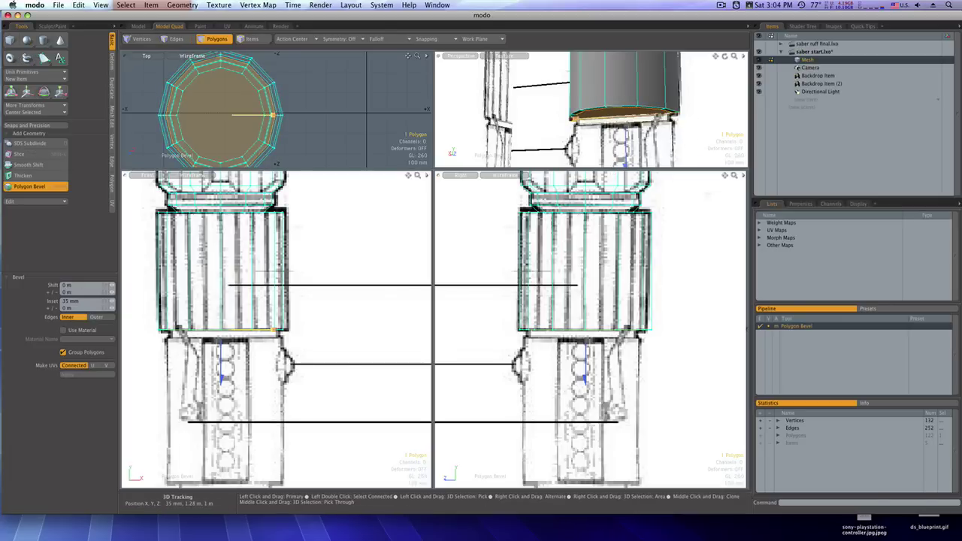
left_click(611, 134, "shift")
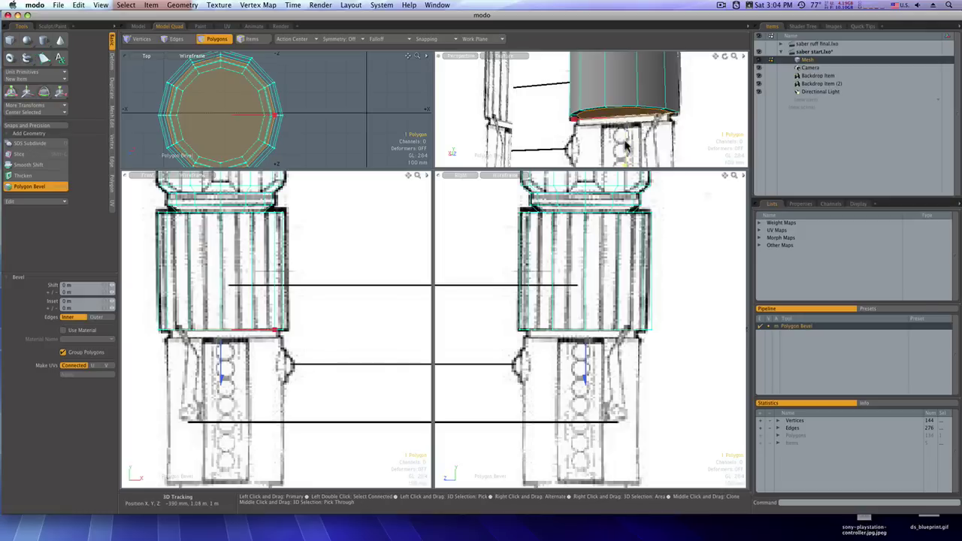
left_click_drag(627, 143, 627, 153)
Widen the neck's end polygon to match the sketch, and extrude it 725 mm down to form the next body section
left_click(707, 148, "shift")
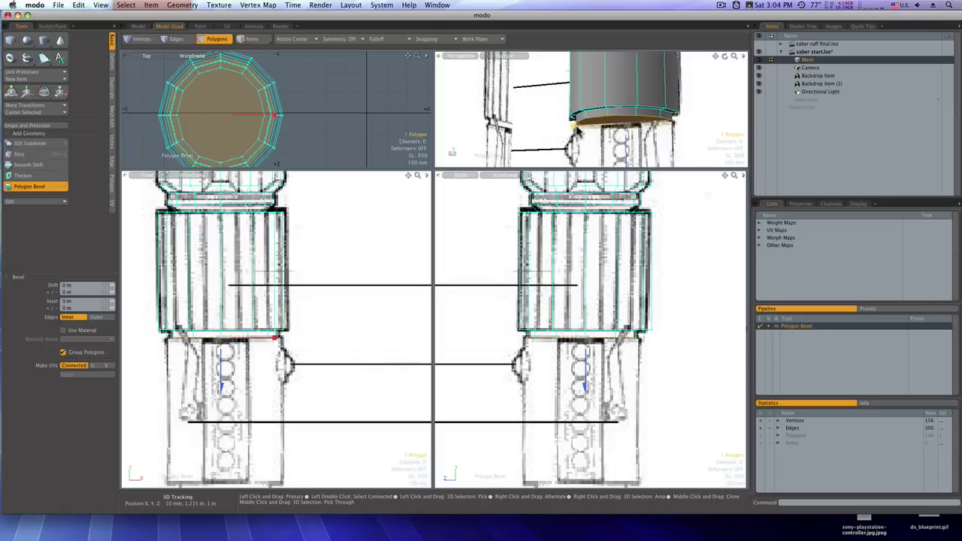
left_click_drag(576, 129, 560, 129)
left_click(650, 146, "shift")
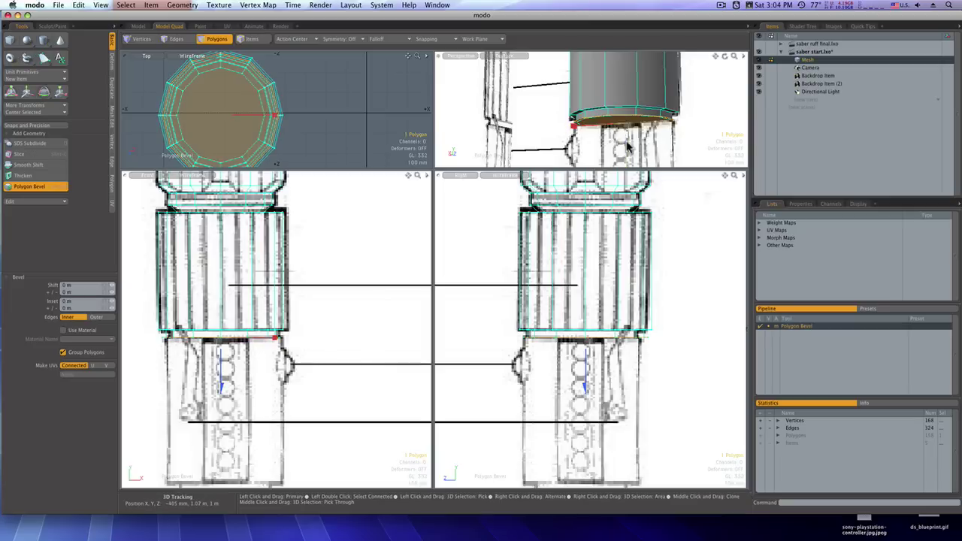
mouse_move(627, 145)
left_mouse_down()
mouse_move(628, 248)
mouse_move(637, 268)
left_mouse_up()
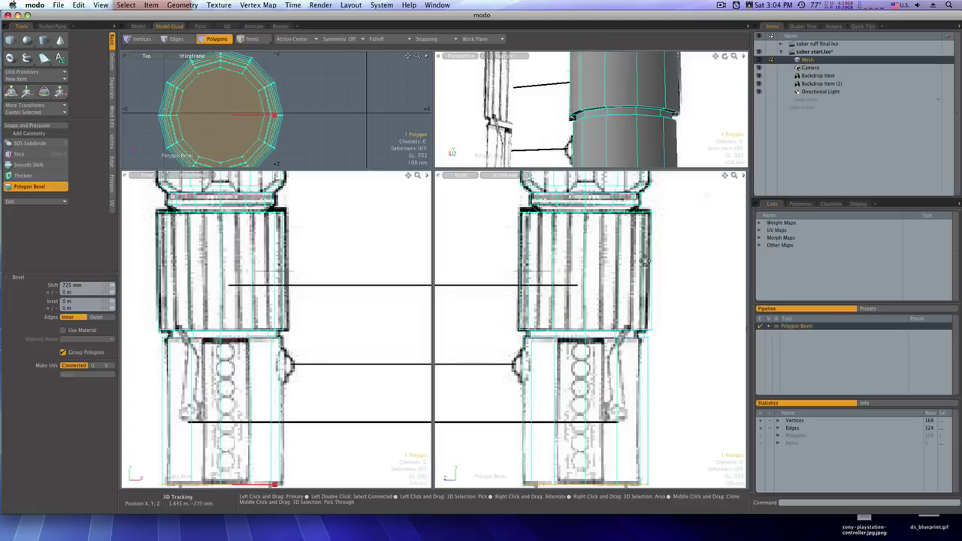
Try a 37 mm inset and a downward shift on the body section's end polygon, and undo both
key("alt")
left_click_drag(630, 120, 637, 61, "alt+shift")
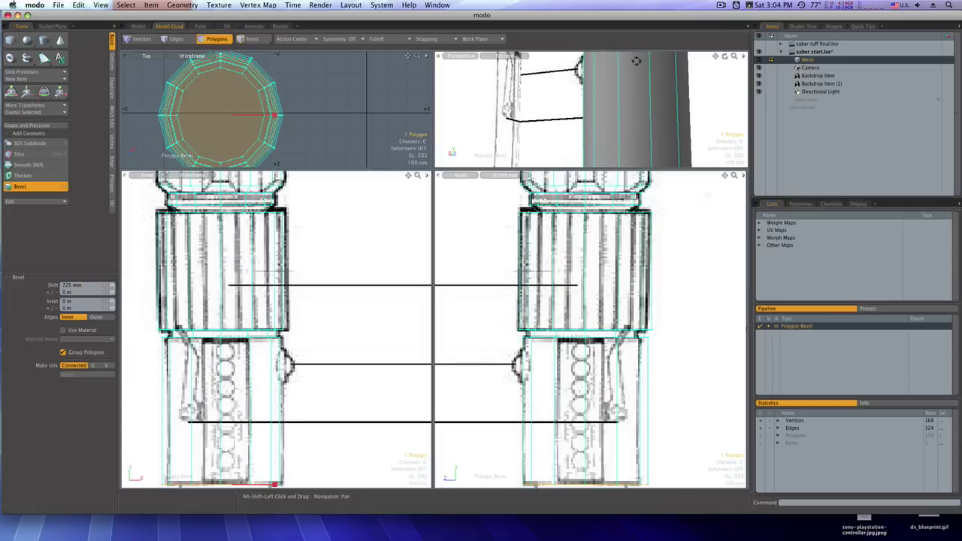
left_click_drag(630, 141, 611, 104, "alt+shift")
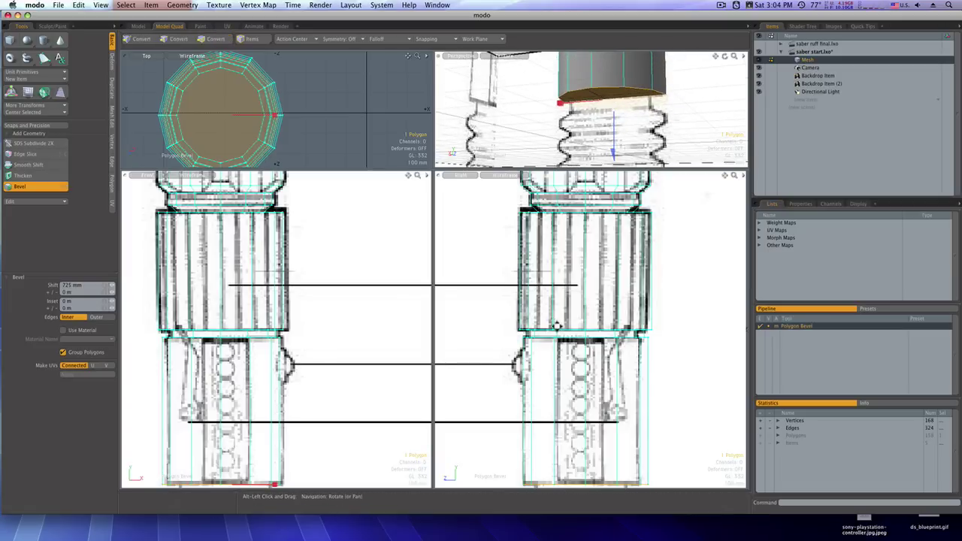
left_click_drag(557, 328, 562, 269, "alt+shift")
left_click_drag(563, 374, 574, 324, "alt+shift")
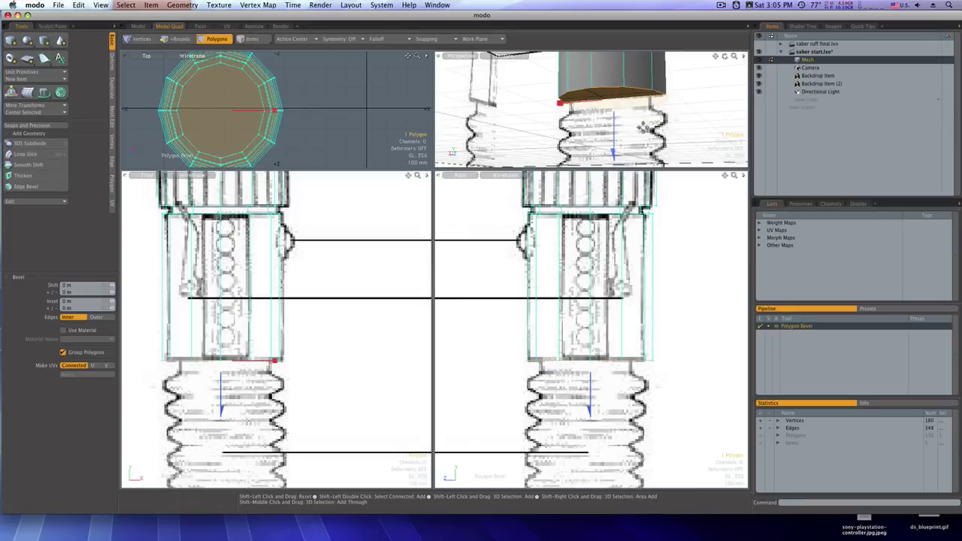
key("b")
left_click_drag(560, 104, 561, 104)
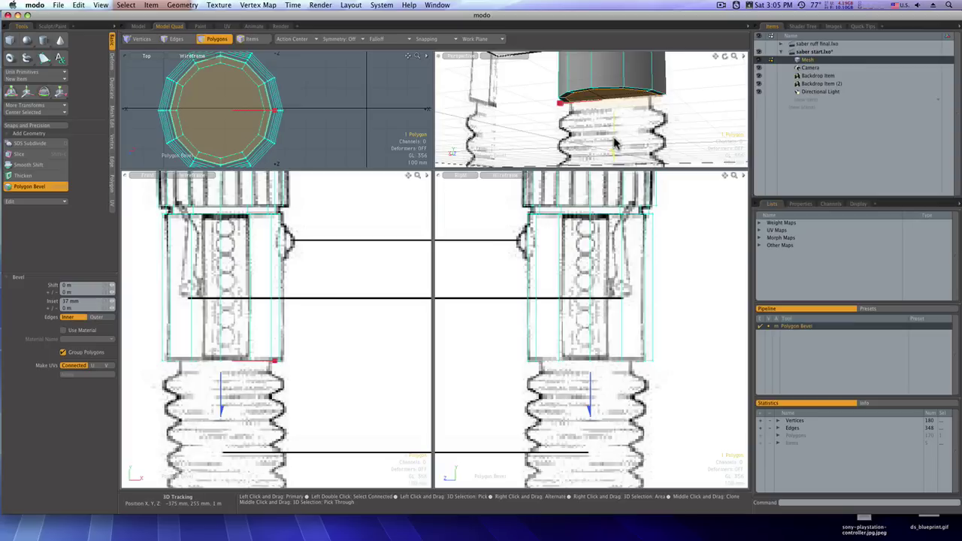
left_click_drag(614, 139, 614, 152)
key("super+z")
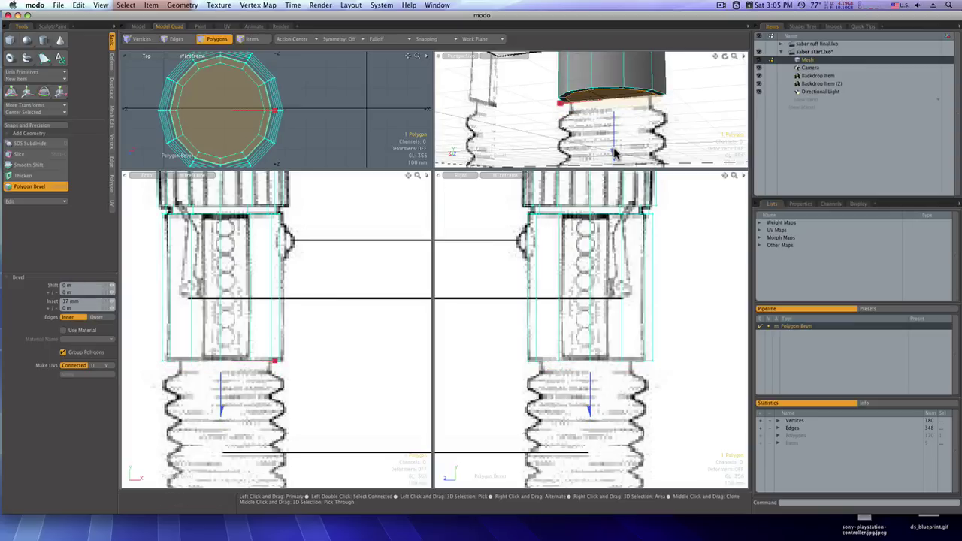
key("super+z")
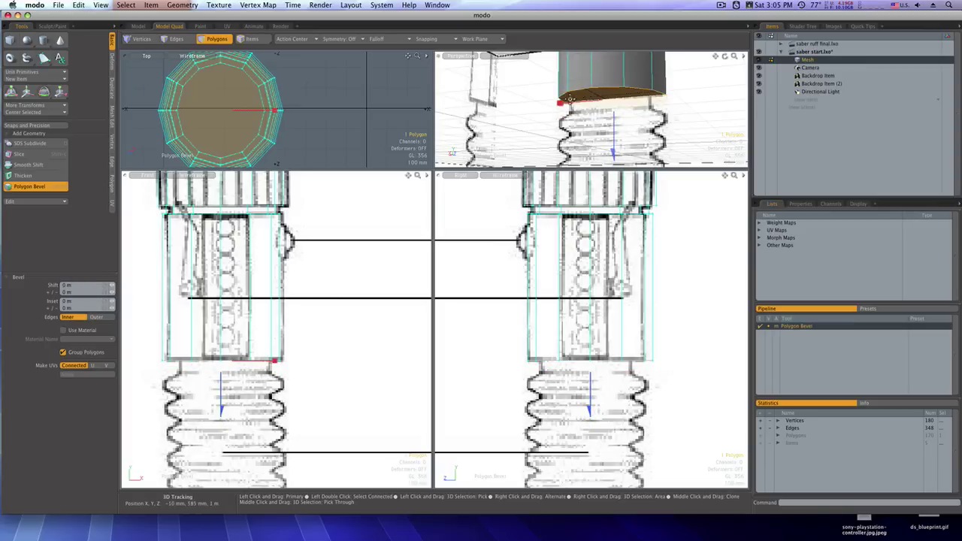
key("space")
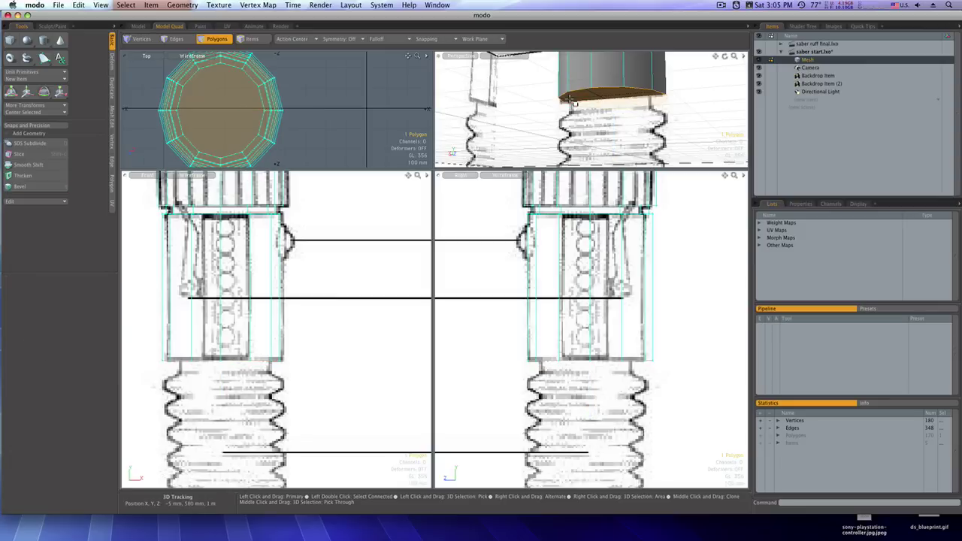
Inset the body section's end polygon 53 mm, and extrude it 65 mm down to form the neck above the ribs
key("b")
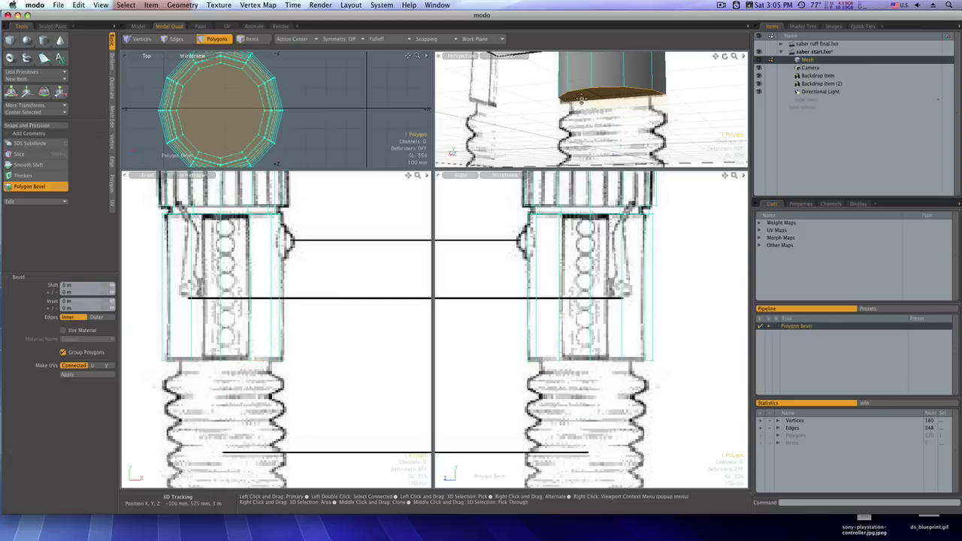
left_click(581, 99)
left_click_drag(558, 104, 605, 102)
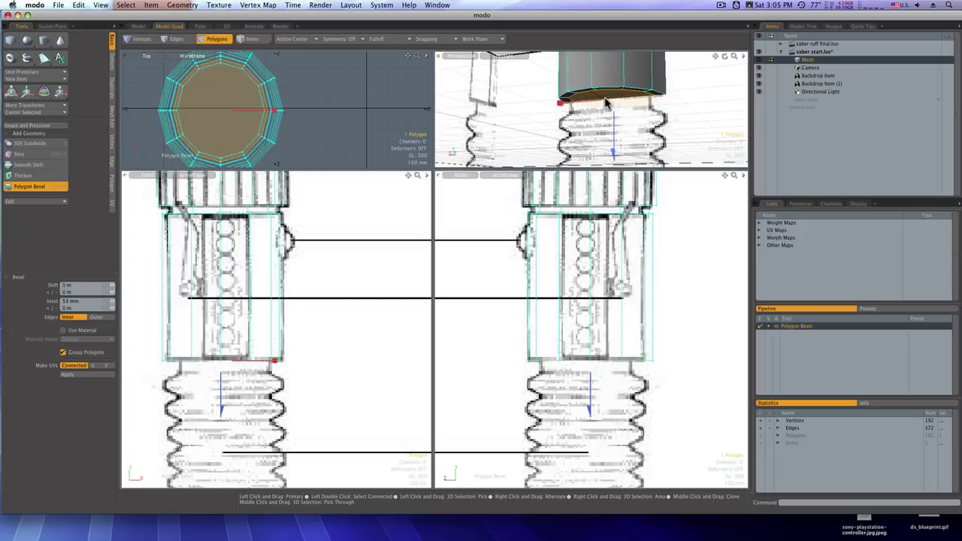
key("space")
key("b")
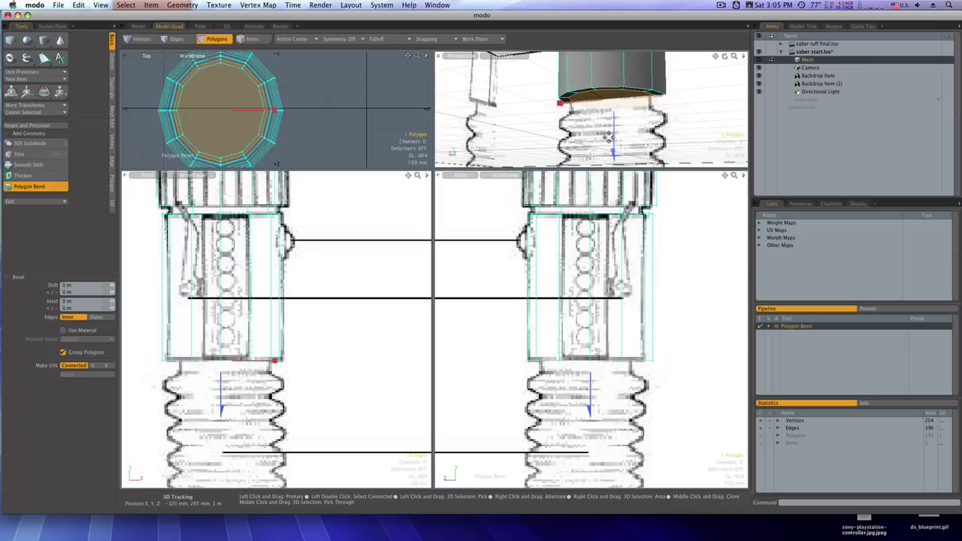
left_click_drag(614, 136, 614, 148)
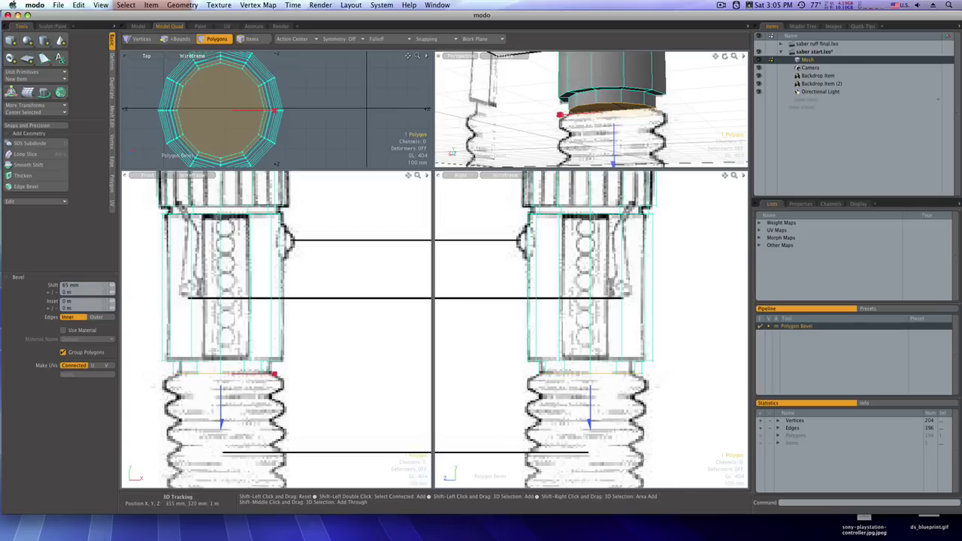
Flare the neck's end polygon with a 35 mm shift and a -53 mm inset to start the first rib
left_click(528, 134, "shift")
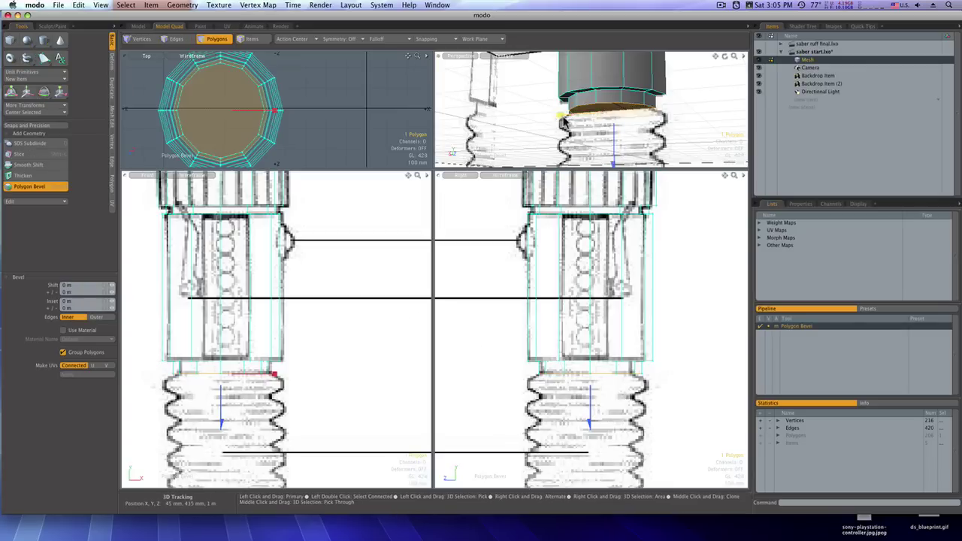
left_click_drag(560, 115, 556, 115)
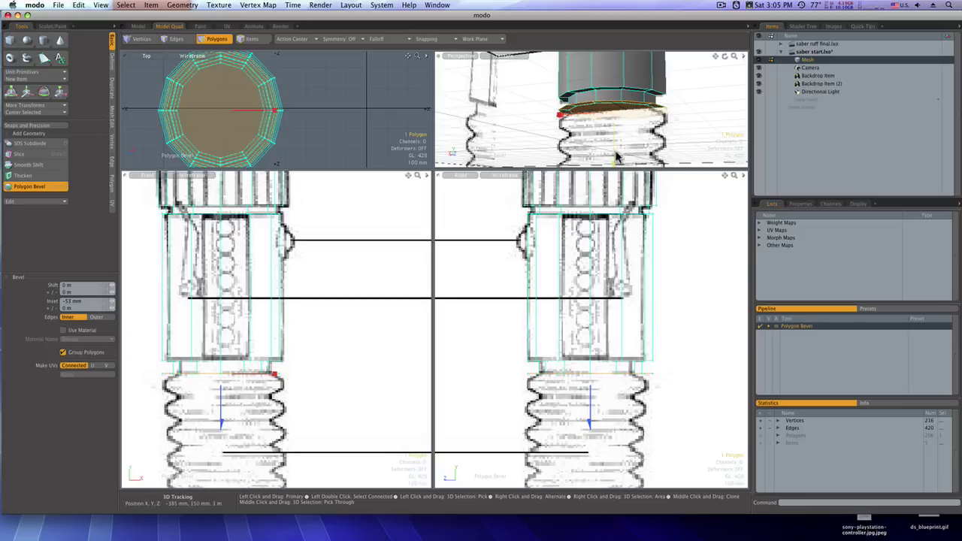
left_click_drag(615, 152, 615, 166)
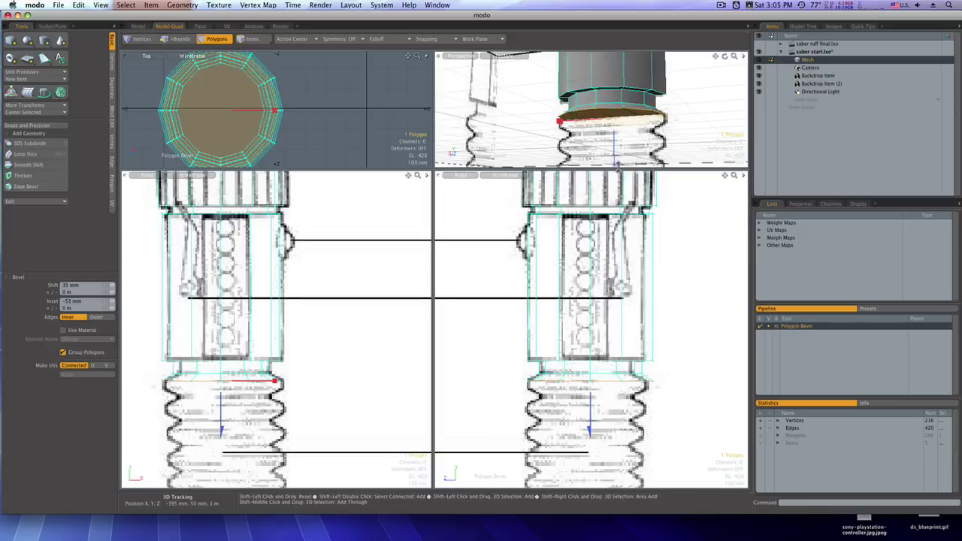
Extrude the first rib down along the sketch, and taper its lower edge with a 25 mm shift and 50 mm inset
left_click(641, 157, "shift")
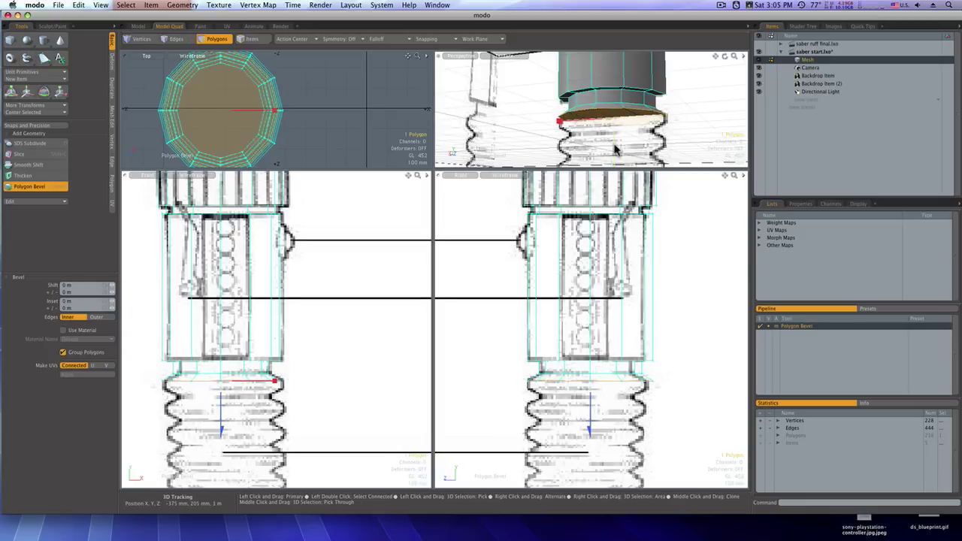
left_click_drag(615, 150, 615, 159)
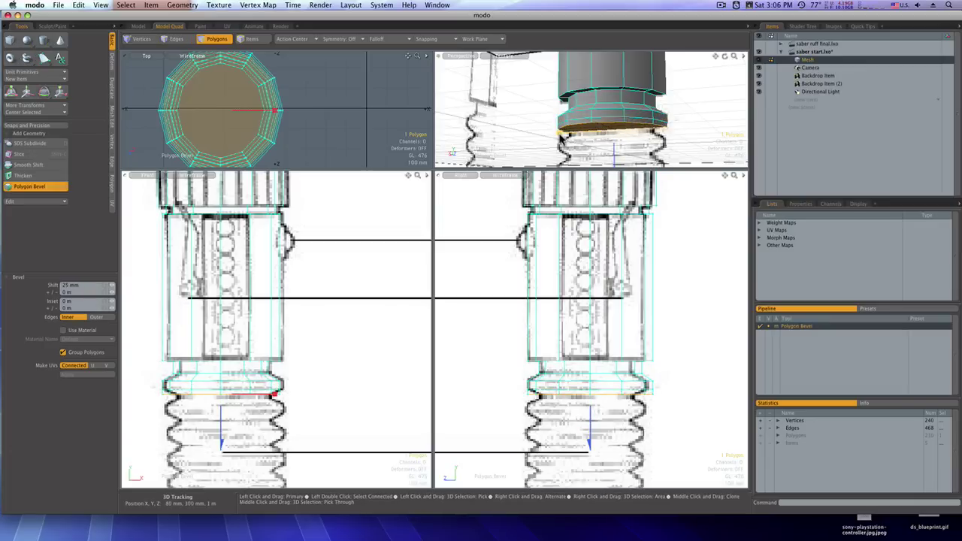
left_click_drag(560, 134, 562, 134)
left_click_drag(272, 111, 270, 111)
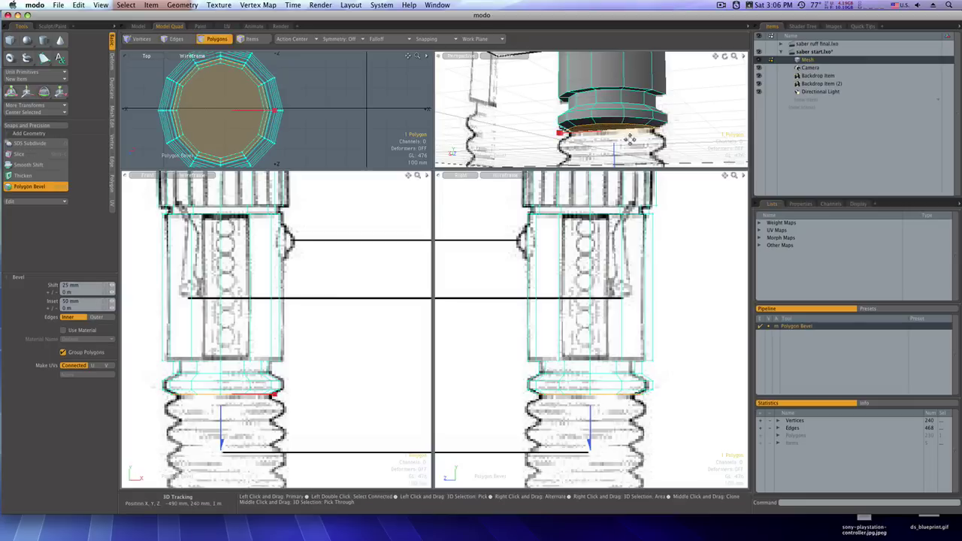
Extrude the groove below the first rib a short distance, and flare the second rib's top with a 30 mm shift and -51 mm inset
left_click_drag(630, 139, 625, 97, "alt+shift")
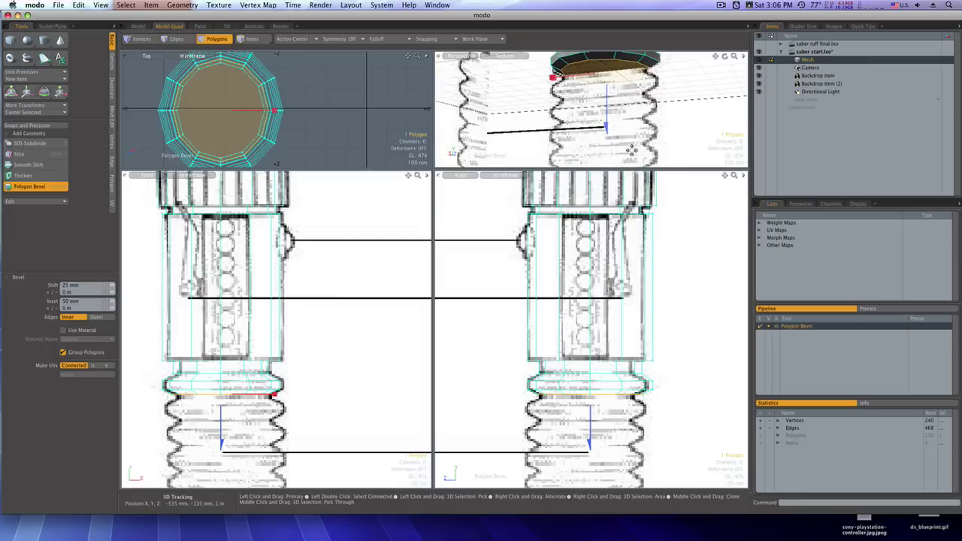
left_click_drag(632, 167, 633, 274)
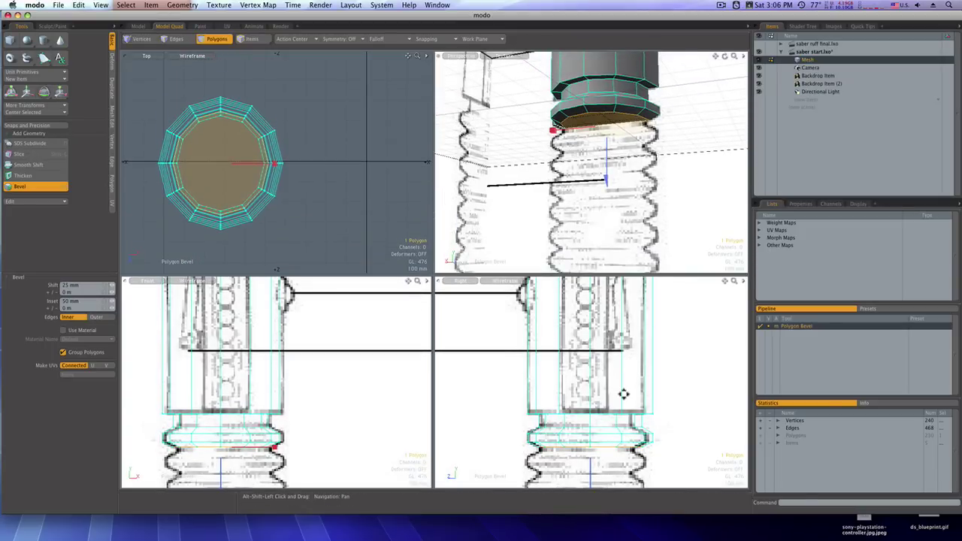
left_click_drag(624, 394, 623, 290, "alt+shift")
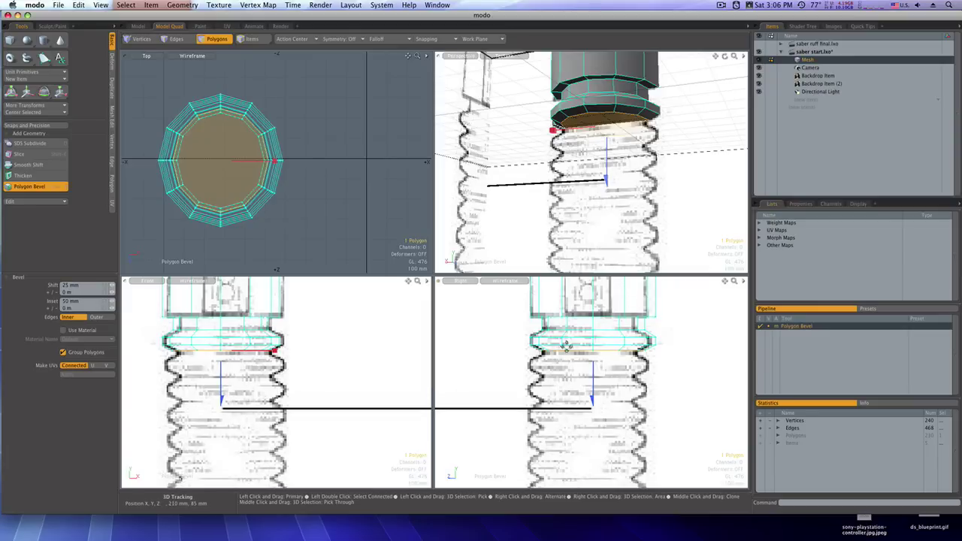
left_click(621, 147, "shift")
left_click_drag(608, 178, 608, 186)
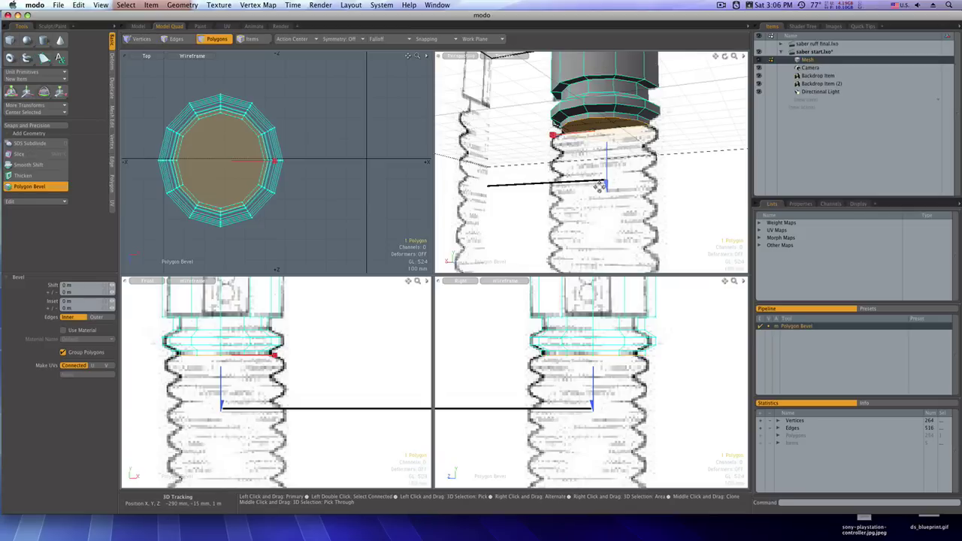
left_click_drag(607, 185, 608, 192)
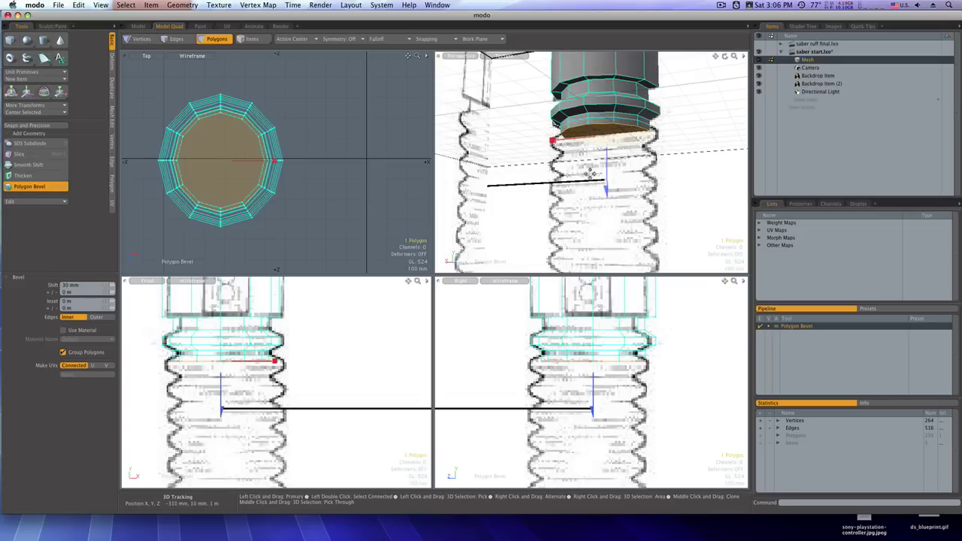
left_click_drag(552, 141, 544, 141)
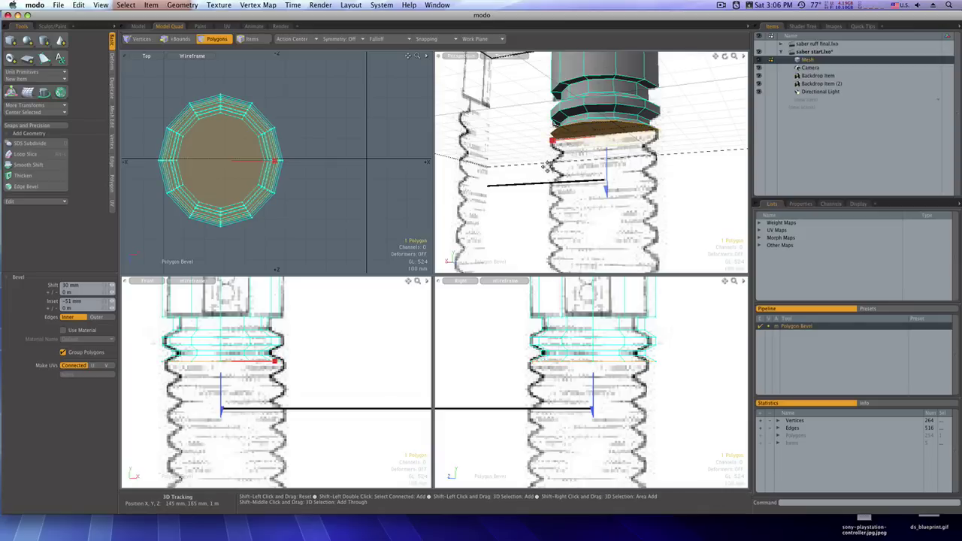
Extrude the second rib down along the sketch, and taper its lower edge with a 35 mm shift and 40 mm inset
left_click(548, 166, "shift")
left_click_drag(605, 190, 606, 197)
left_click(553, 191, "shift")
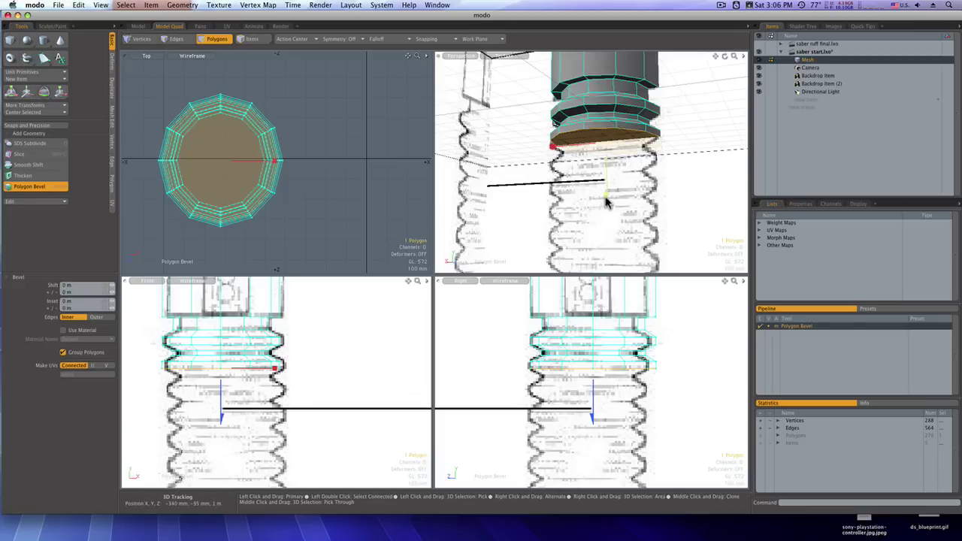
left_click_drag(606, 199, 606, 208)
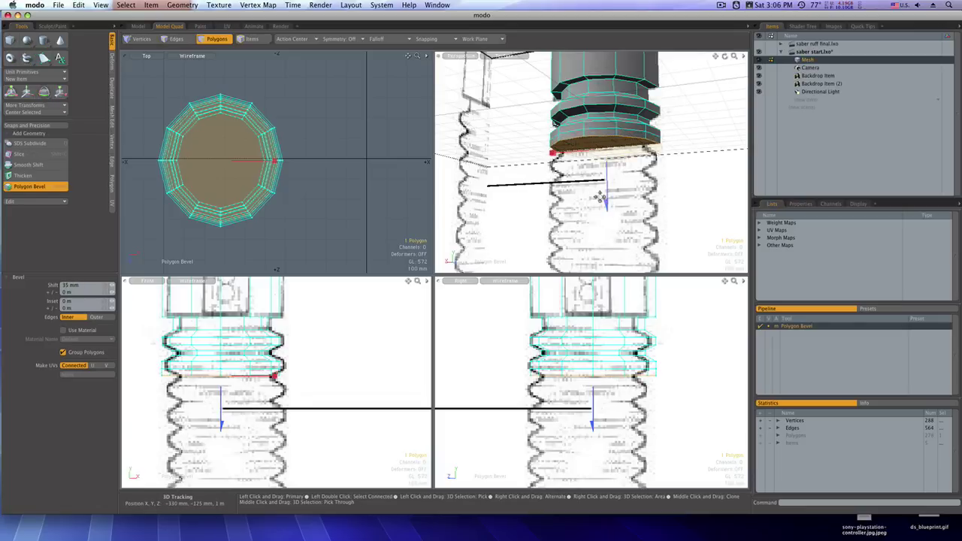
left_click_drag(552, 154, 555, 153)
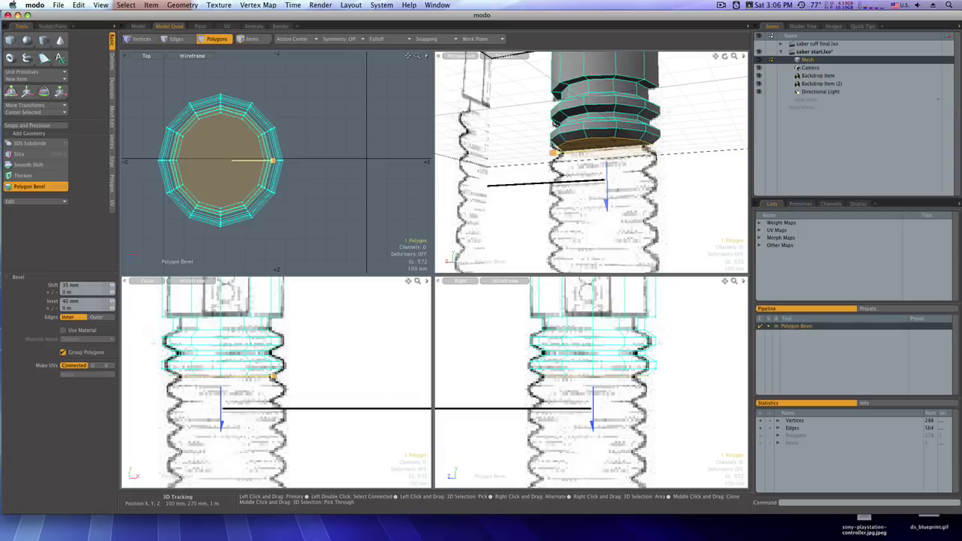
Extrude the groove below the second rib a short distance, and flare the third rib's top with a 40 mm shift and -43 mm inset
left_click(569, 185, "shift")
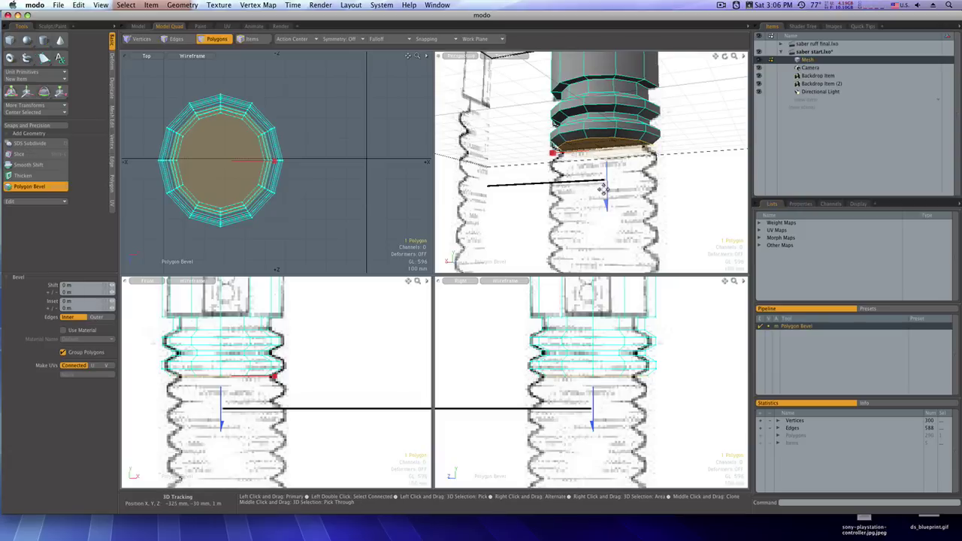
left_click_drag(606, 204, 606, 209)
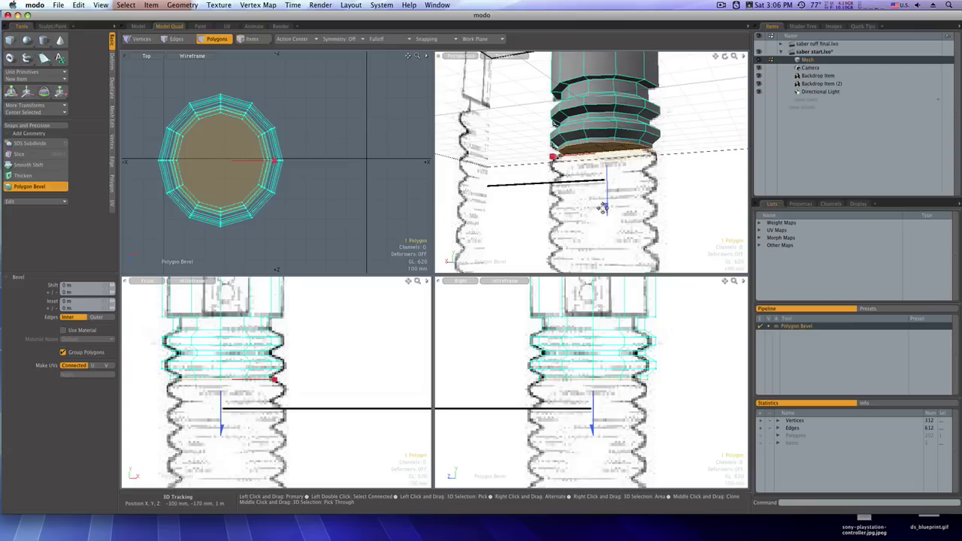
left_click_drag(607, 211, 607, 218)
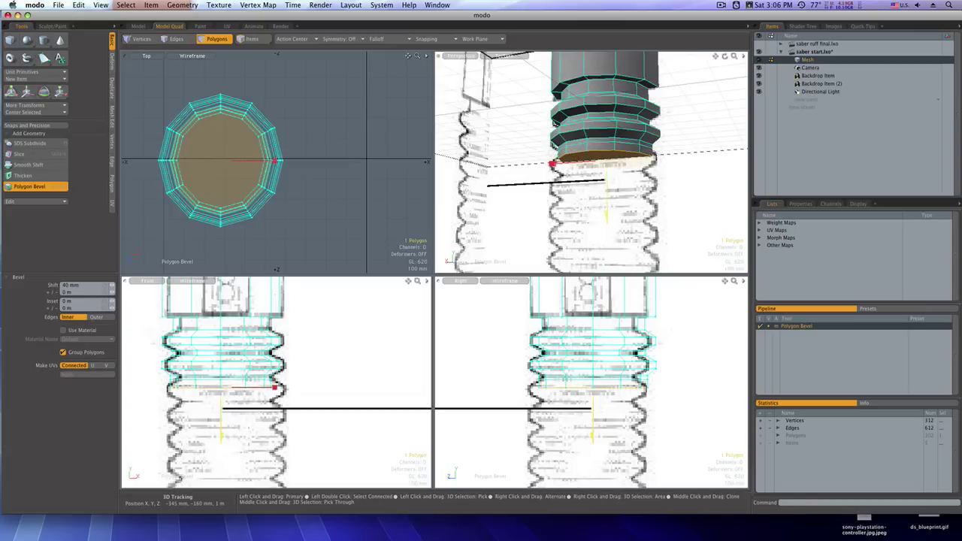
left_click_drag(553, 165, 550, 164)
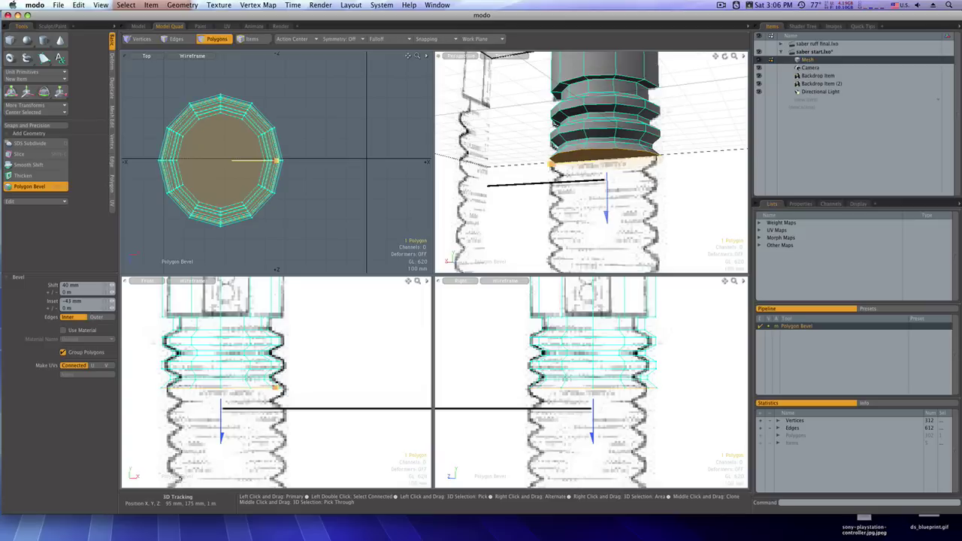
Extrude the third rib 35 mm down along the sketch, and taper its lower edge with a 35 mm shift and 49 mm inset
left_click(580, 219, "shift")
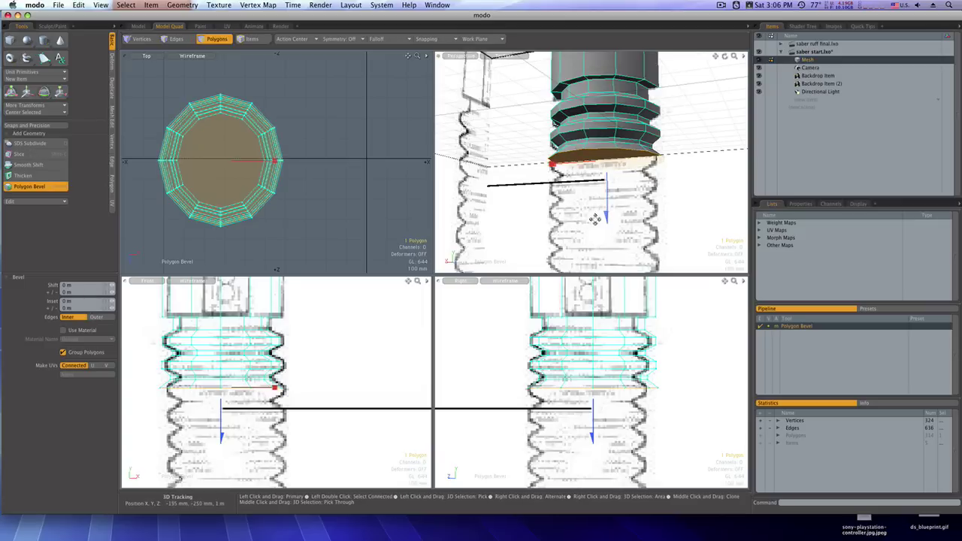
left_click_drag(606, 220, 607, 229)
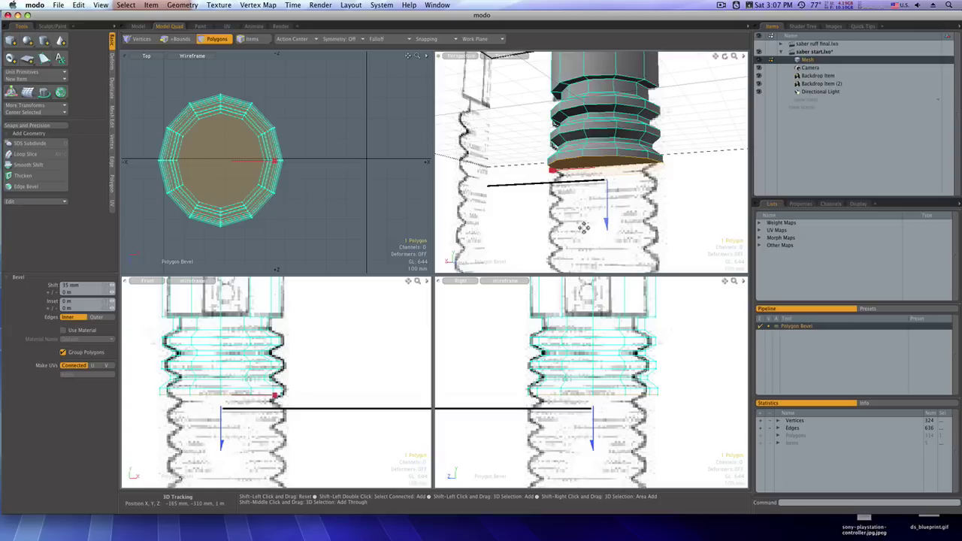
left_click(584, 228, "shift")
left_click_drag(607, 229, 607, 236)
left_click_drag(552, 176, 555, 177)
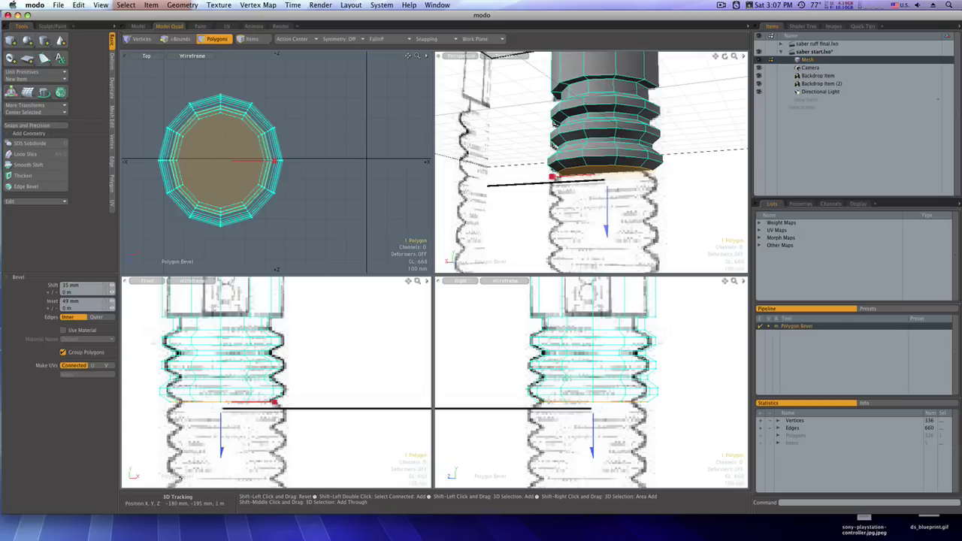
Bevel the groove below the third rib with a 15 mm shift and -2 mm inset
left_click(584, 212, "shift")
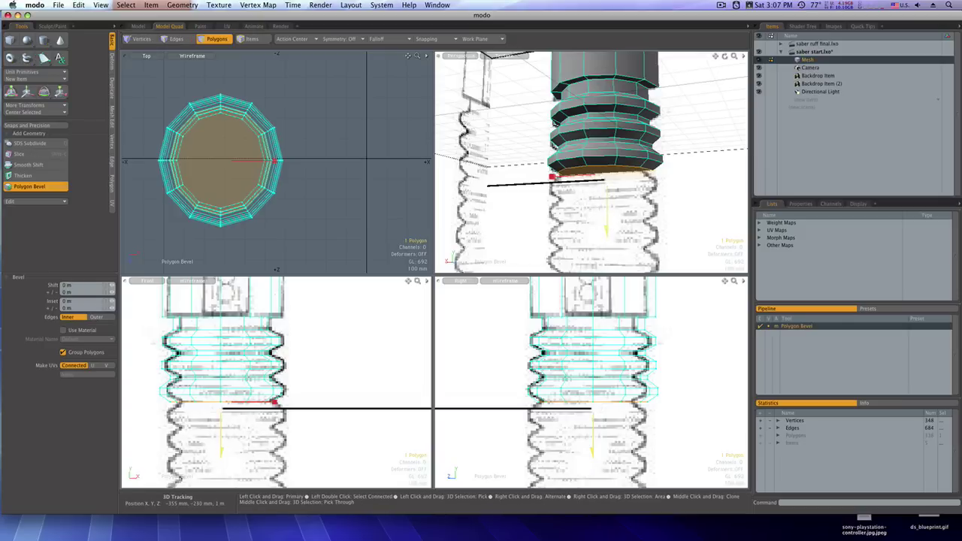
left_click_drag(607, 231, 607, 241)
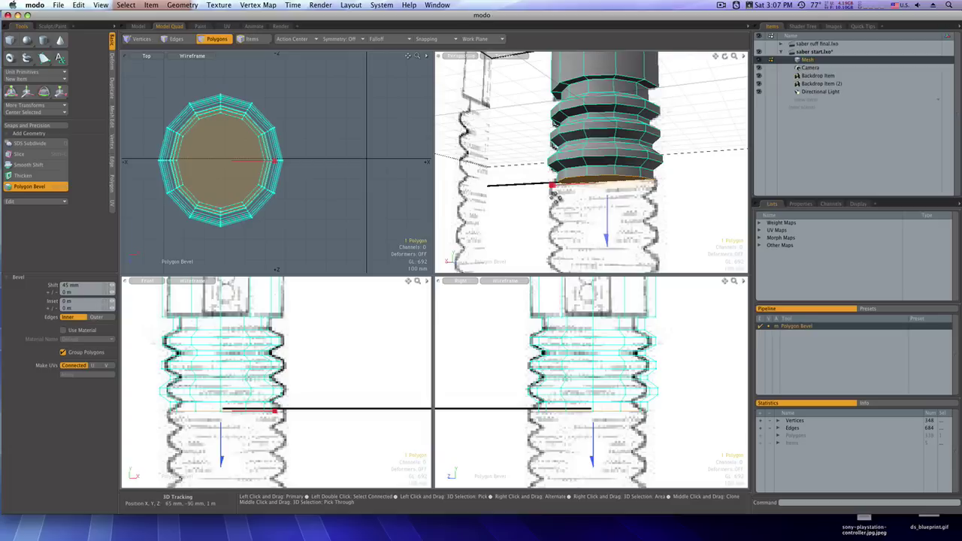
left_click_drag(553, 185, 552, 185)
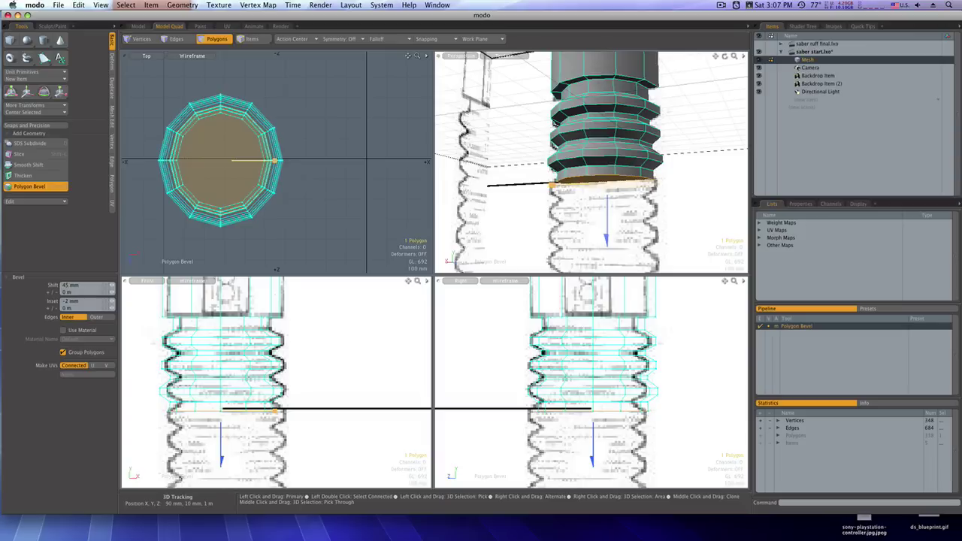
left_click_drag(607, 239, 605, 226)
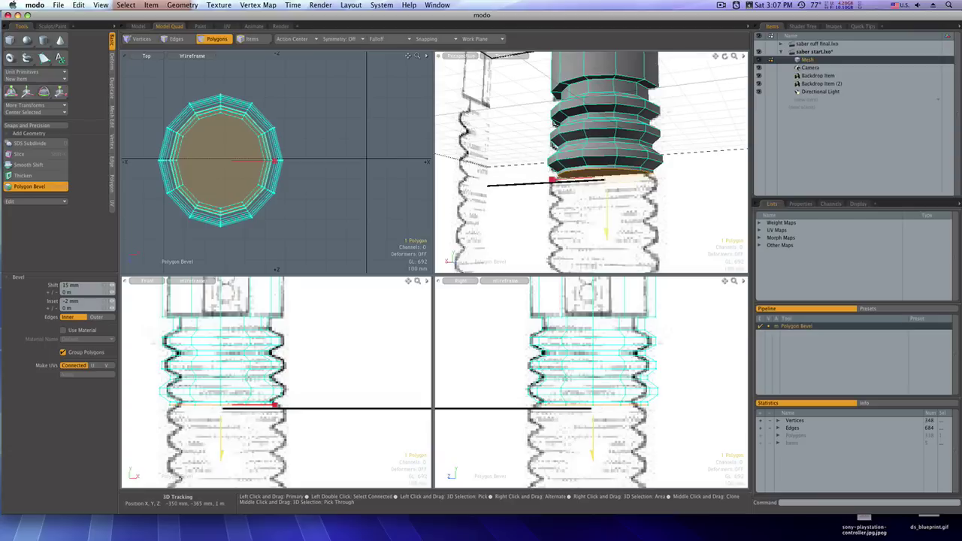
Flare the fourth rib's top with a 35 mm shift and -40 mm inset, and extrude the rib down along the sketch
left_click(592, 225, "shift")
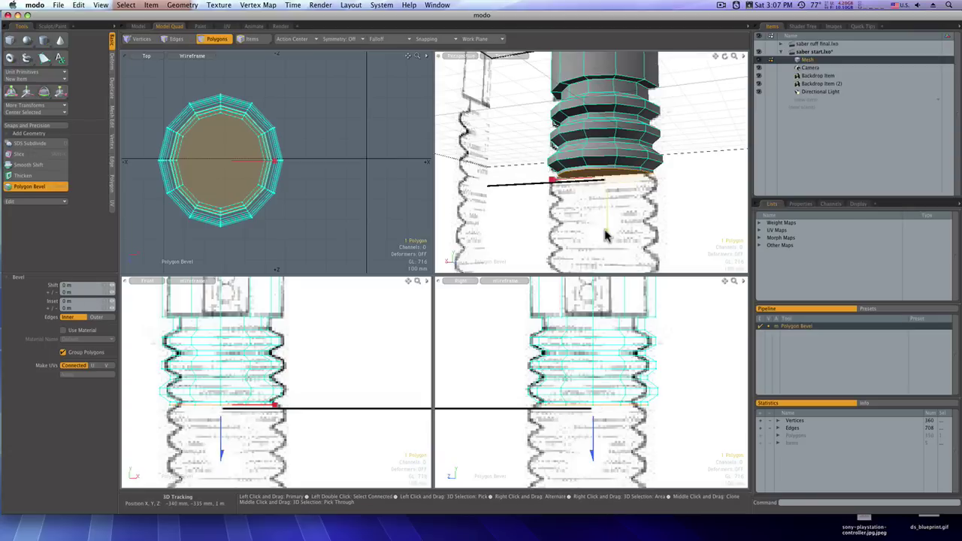
left_click_drag(606, 236, 607, 244)
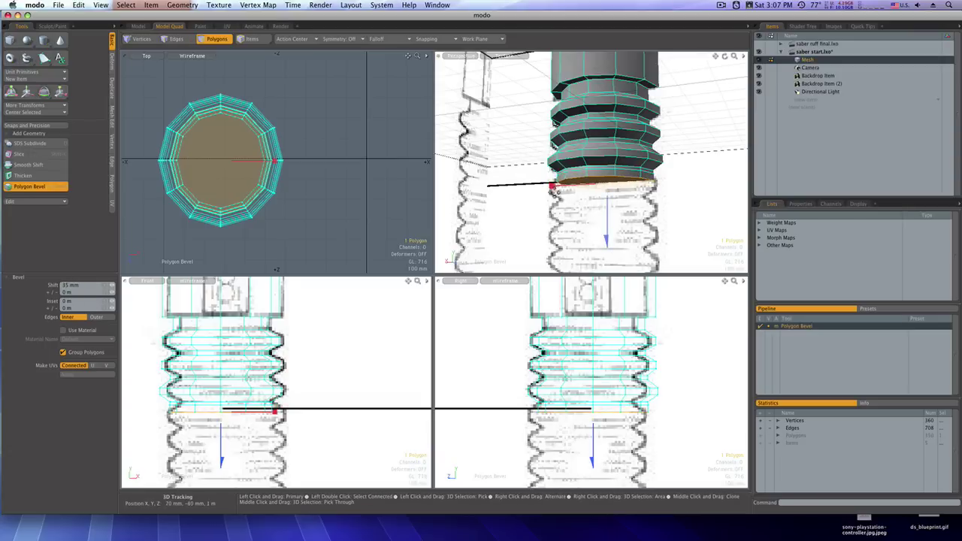
left_click_drag(552, 186, 546, 187)
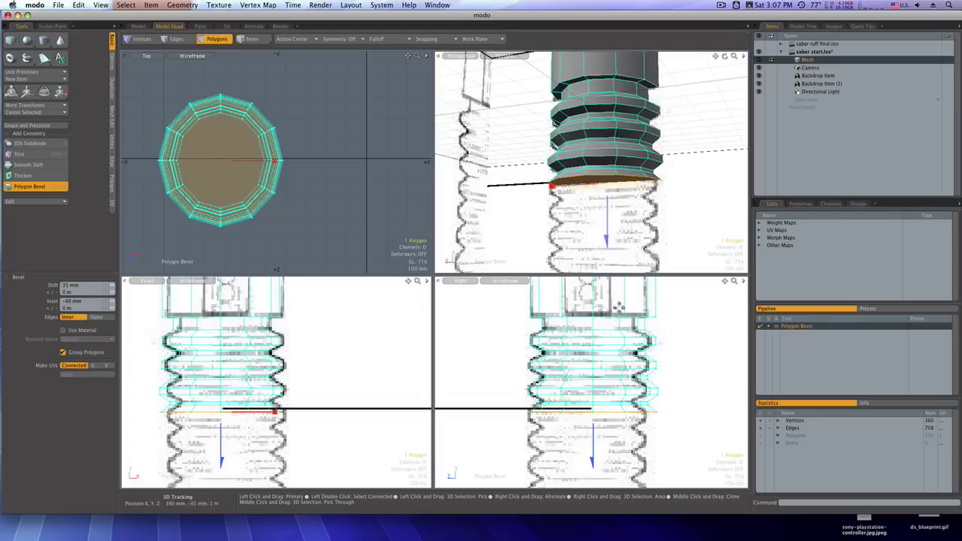
left_click(621, 256, "shift")
left_click_drag(607, 237, 607, 256)
left_click(576, 241, "shift")
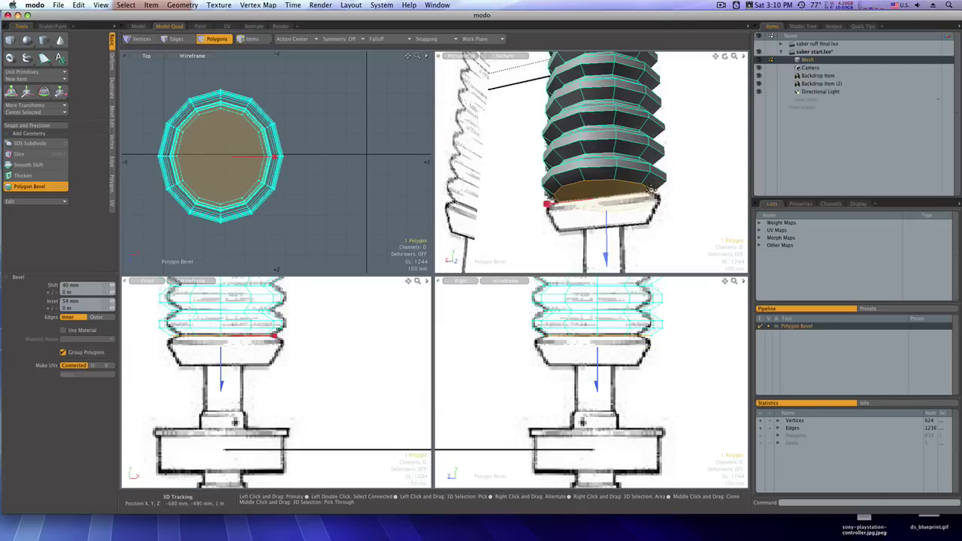
Flare the end polygon below the last rib with a 25 mm shift and -39 mm inset to start the collar
key("shift")
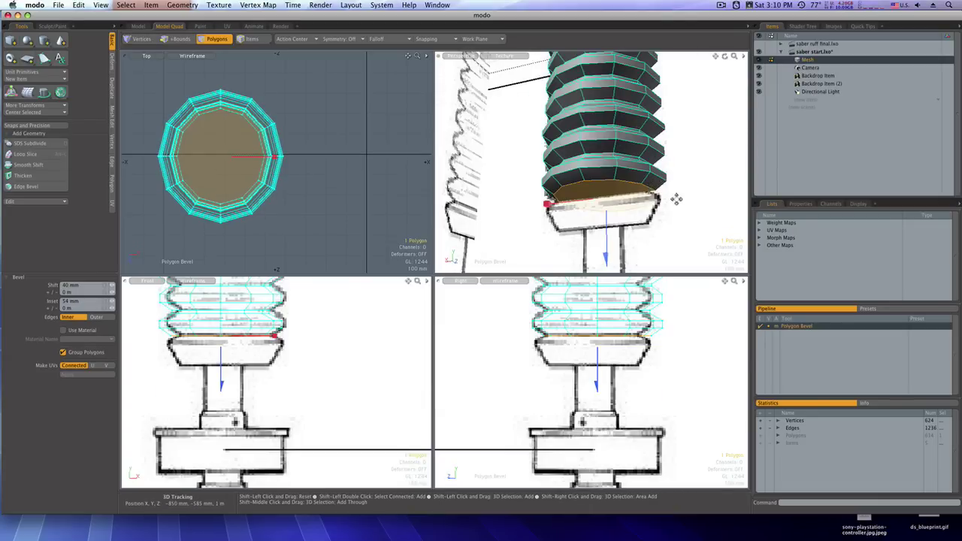
left_click(676, 199, "shift")
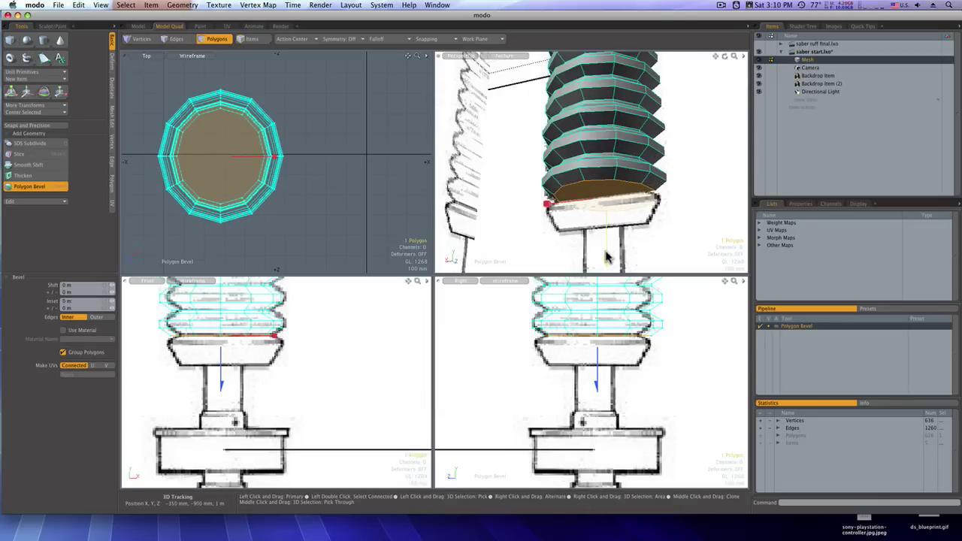
left_click_drag(605, 255, 606, 263)
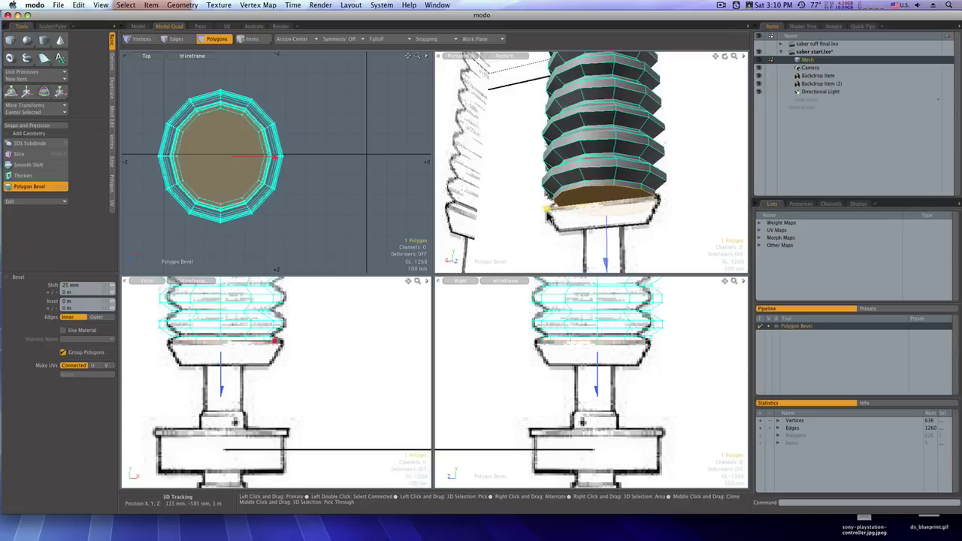
left_click_drag(547, 212, 535, 214)
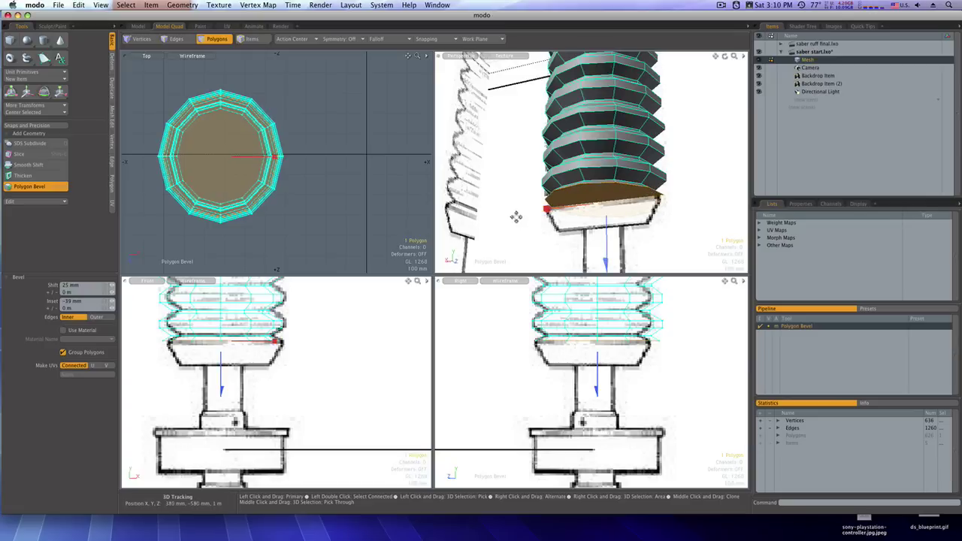
Extrude the collar's rim a short distance, and taper the collar below it with a 100 mm shift and 62 mm inset
left_click_drag(606, 262, 608, 284)
left_click(622, 266, "shift")
left_click(626, 253, "shift")
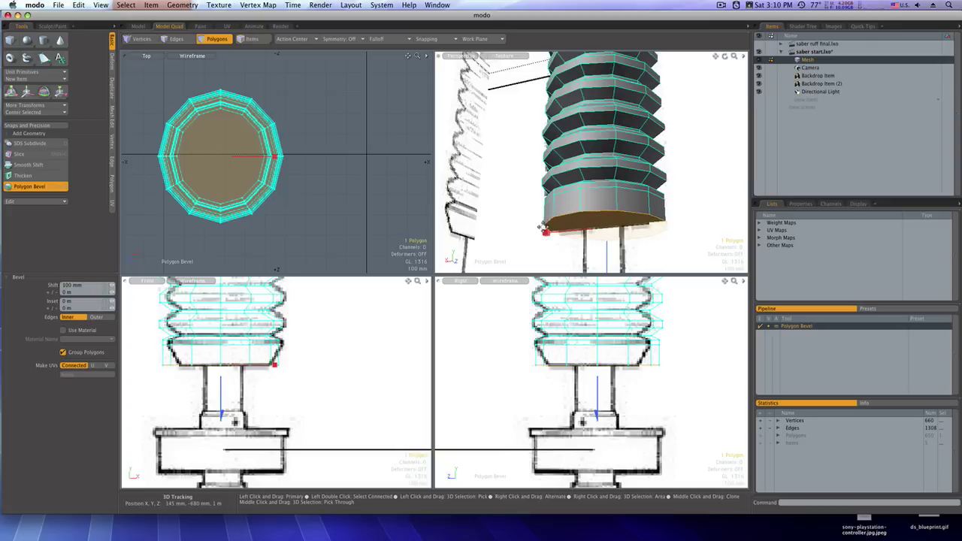
mouse_move(546, 233)
left_mouse_down()
mouse_move(559, 233)
mouse_move(547, 232)
left_mouse_up()
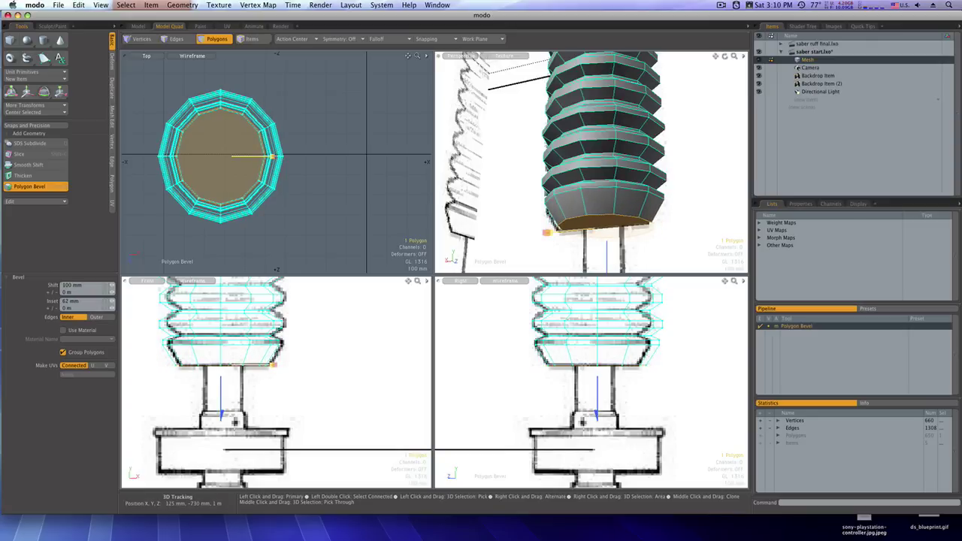
Inset the collar's bottom polygon 119 mm to the sketched rod's width, and extrude the thin rod 220 mm down
key("shift")
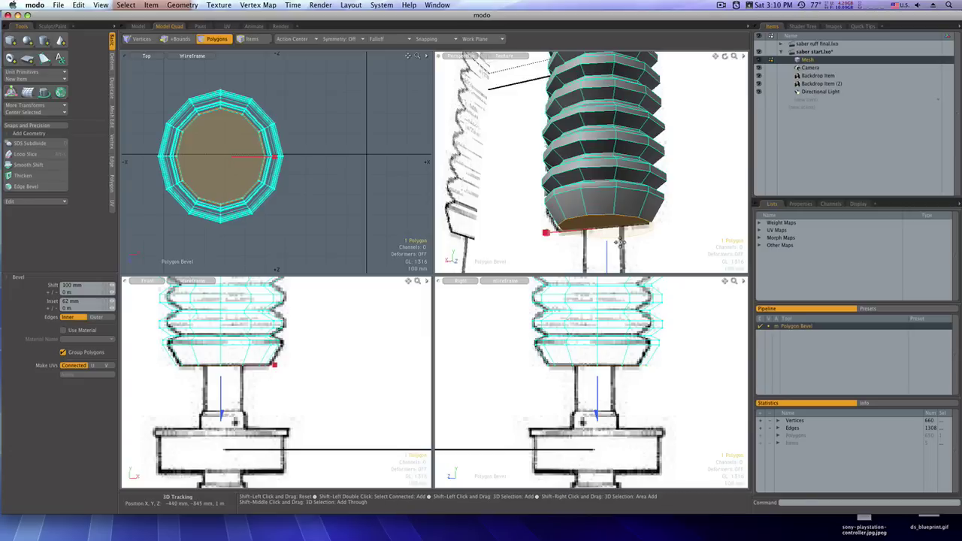
left_click(638, 244, "shift")
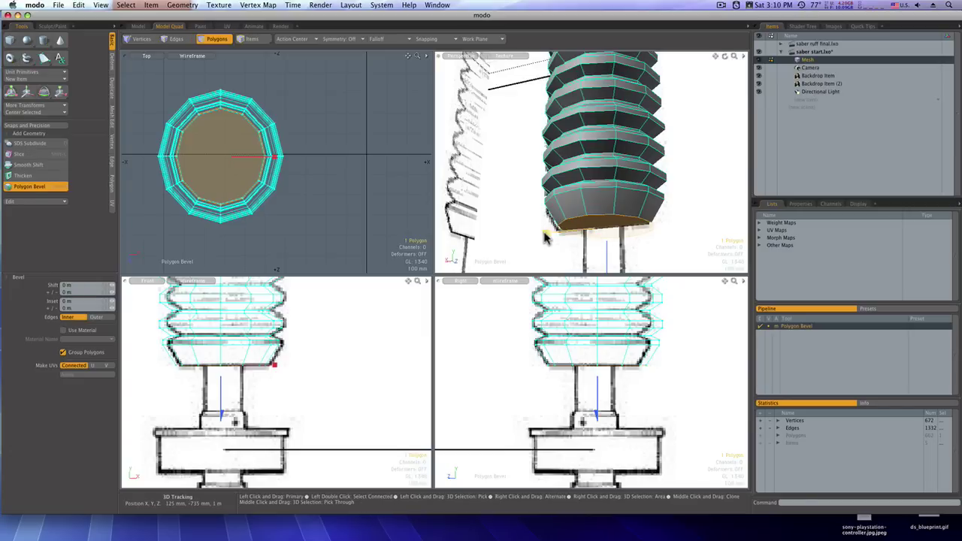
left_click_drag(546, 233, 549, 233)
left_click_drag(274, 156, 269, 157)
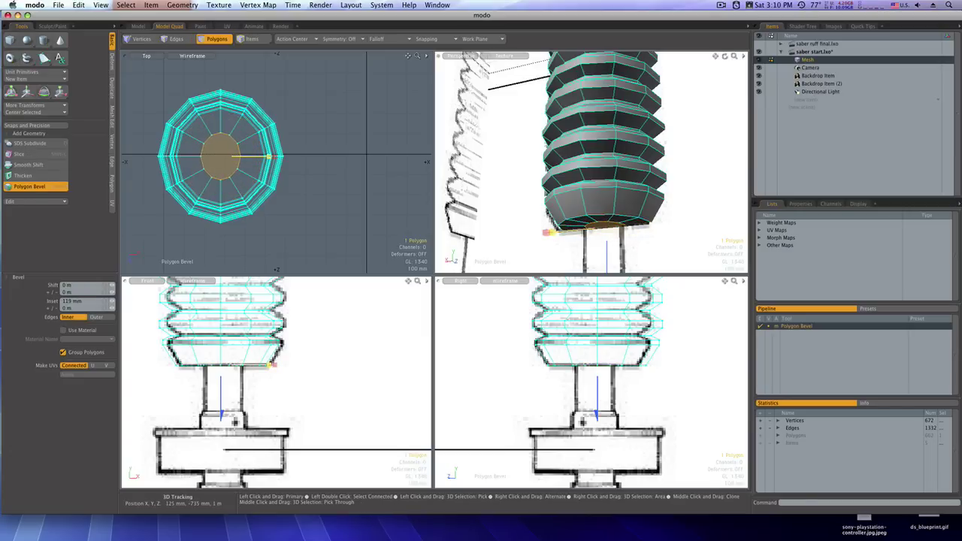
left_click(639, 247, "shift")
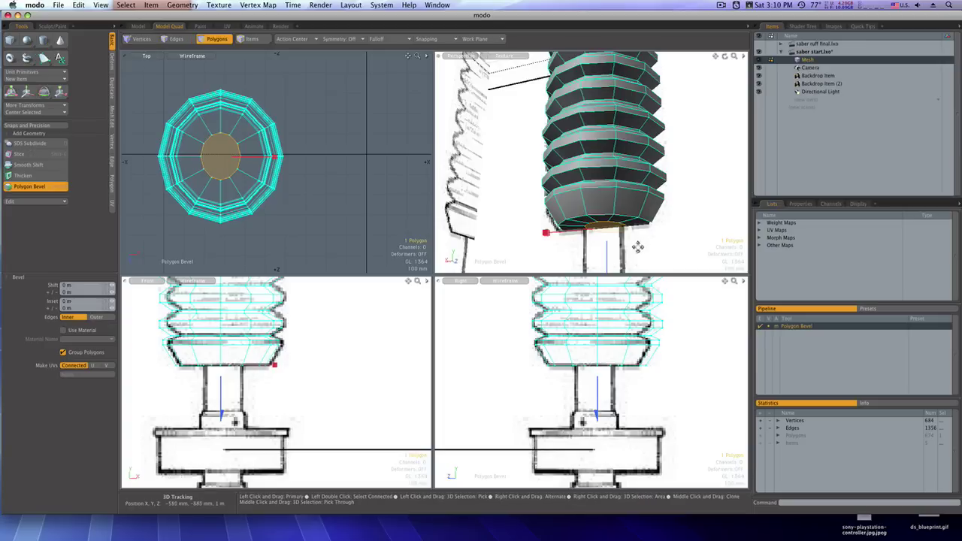
left_click_drag(607, 250, 607, 285)
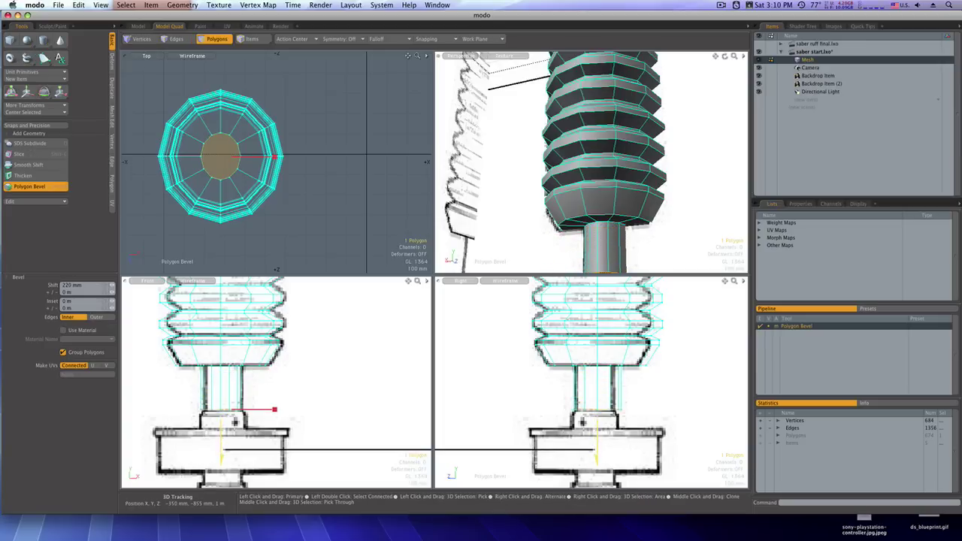
Flare the rod's end polygon with an 18 mm shift and -13.6 mm inset, and extrude the sleeve below it 74 mm
left_click_drag(638, 258, 669, 170, "alt+shift")
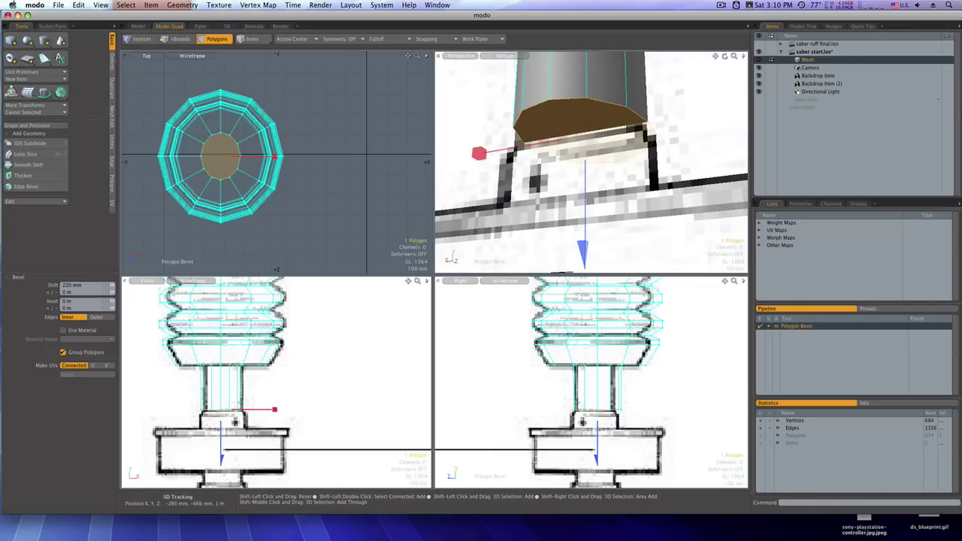
left_click(576, 127, "shift")
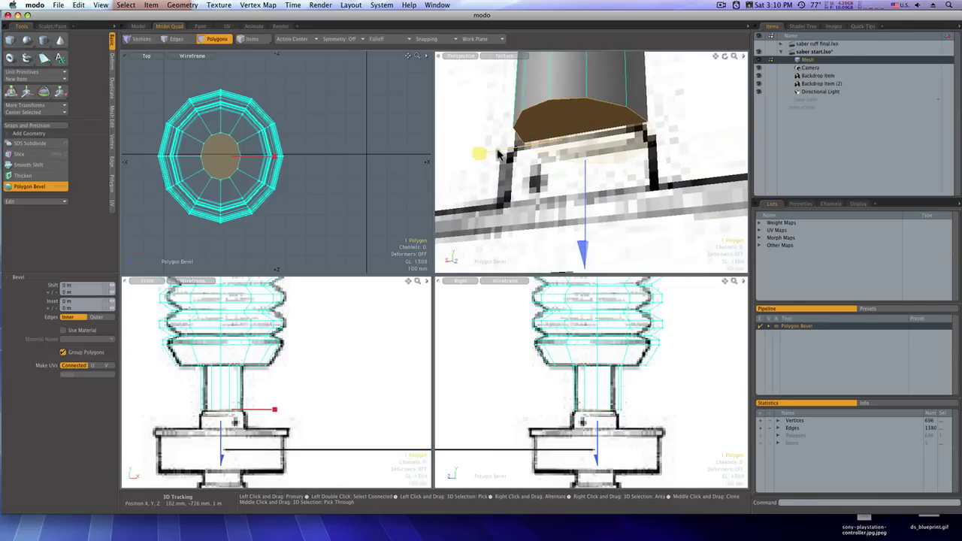
left_click_drag(484, 157, 475, 154)
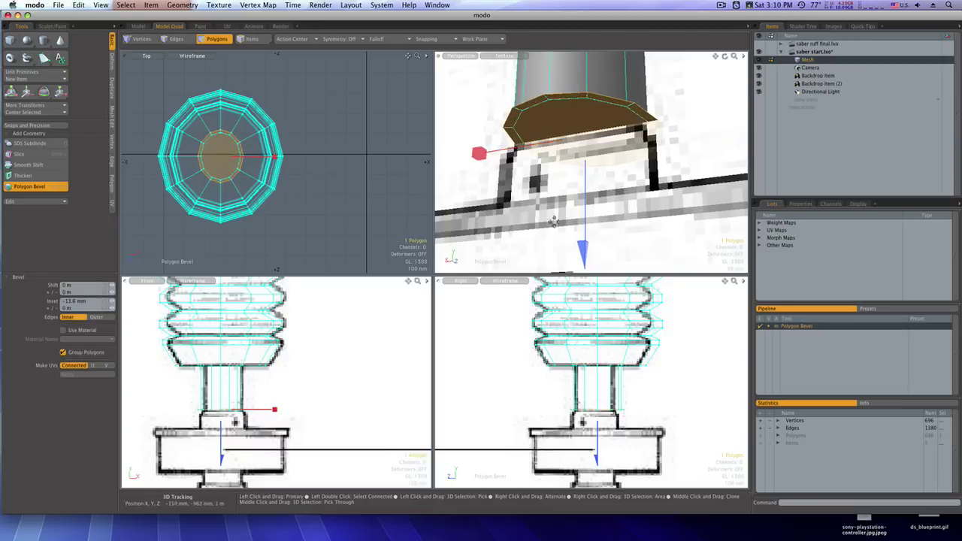
mouse_move(584, 257)
left_mouse_down()
mouse_move(582, 271)
mouse_move(582, 262)
left_mouse_up()
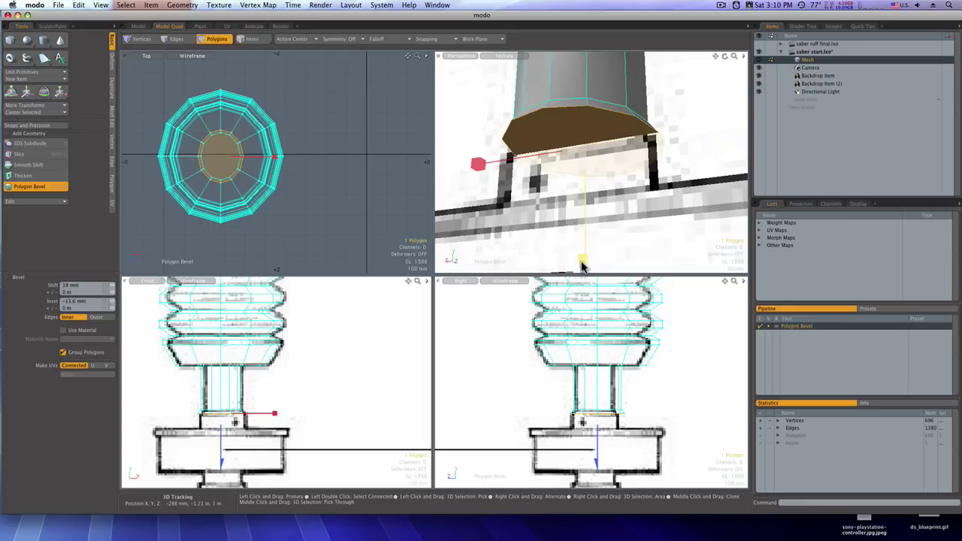
left_click(613, 219, "shift")
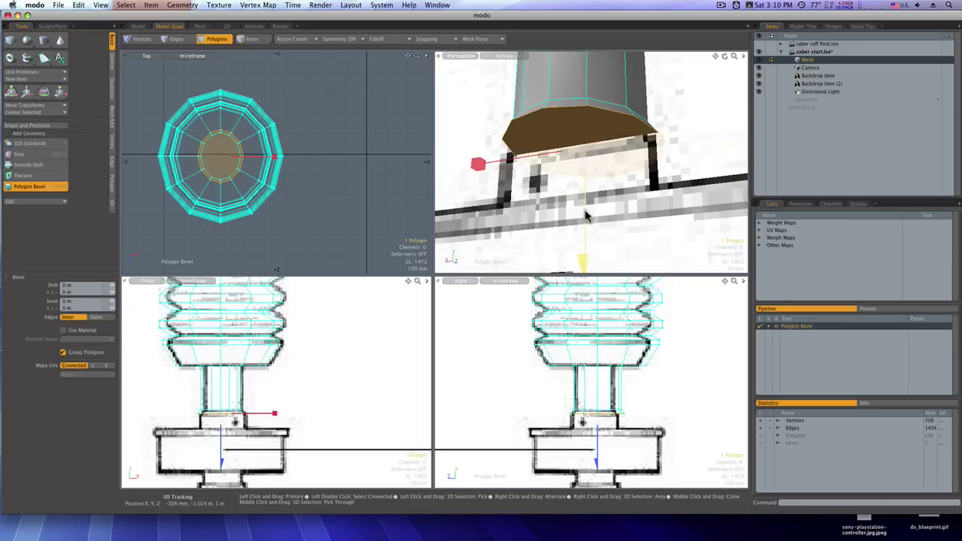
left_click_drag(586, 213, 594, 251)
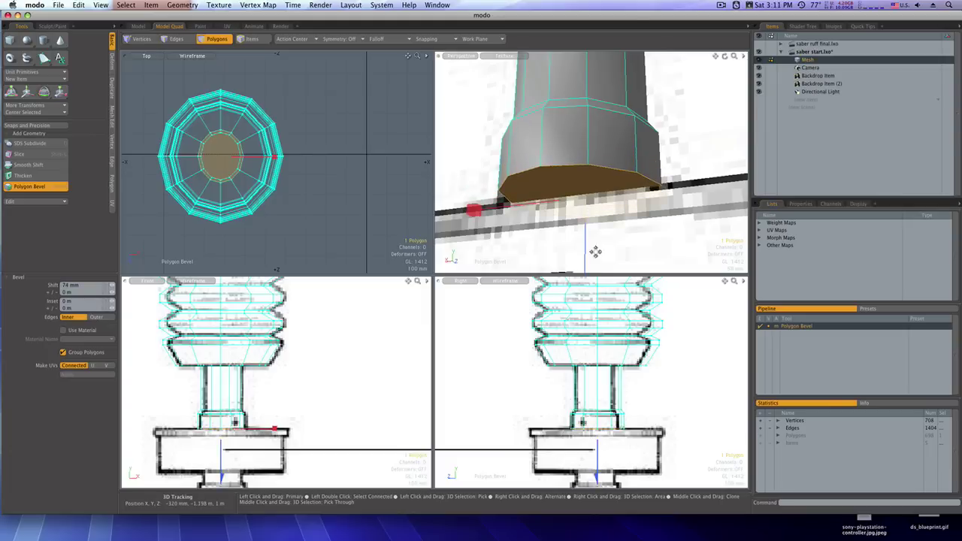
Flare the sleeve's end polygon with a -214 mm inset to the sketched disc's width, and extrude the disc's rim 40 mm down
left_click_drag(608, 218, 613, 198, "alt+shift")
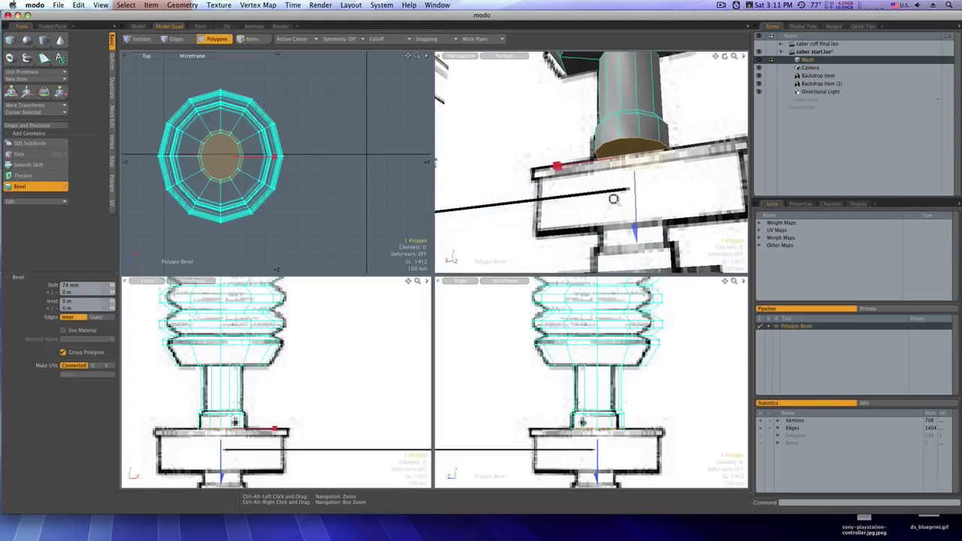
left_click(652, 194, "shift")
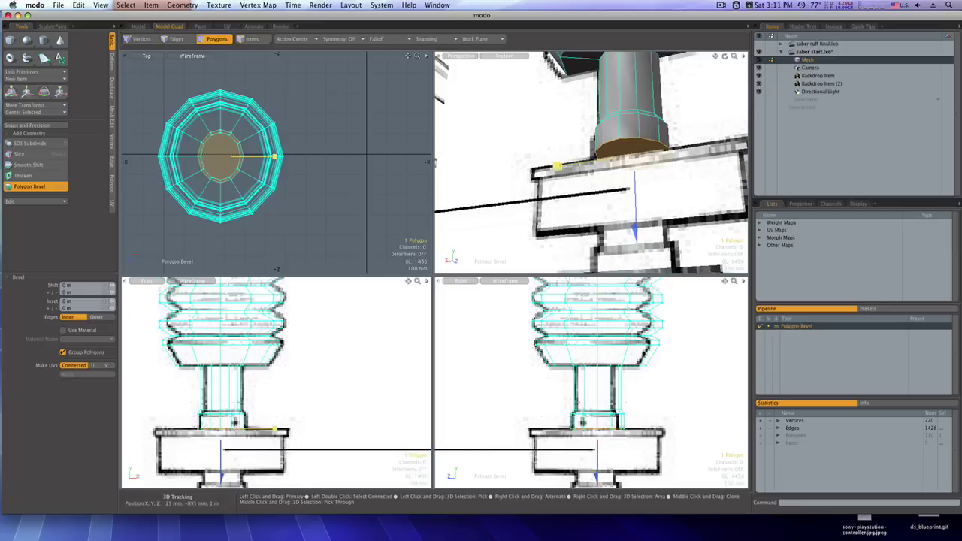
left_click_drag(557, 166, 554, 167)
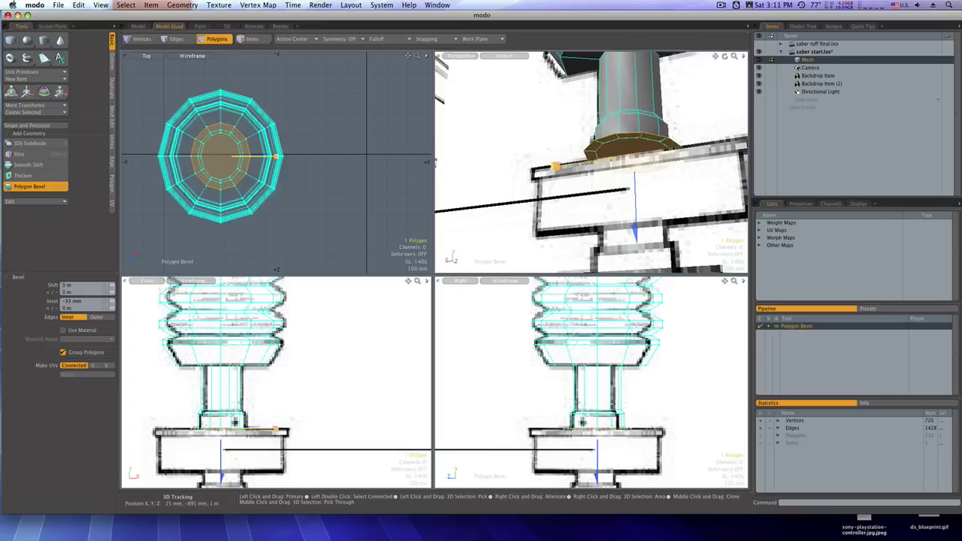
left_click_drag(277, 157, 285, 157)
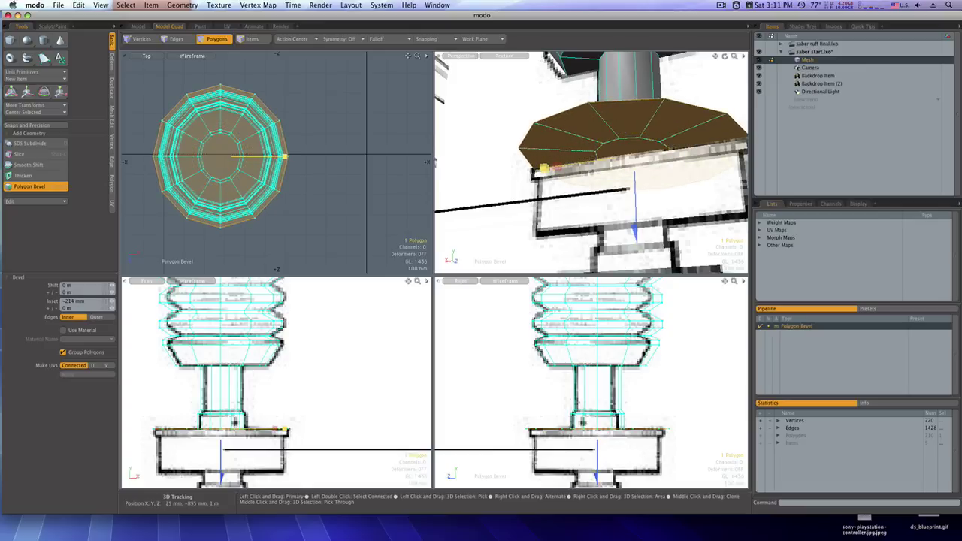
left_click_drag(544, 169, 545, 169)
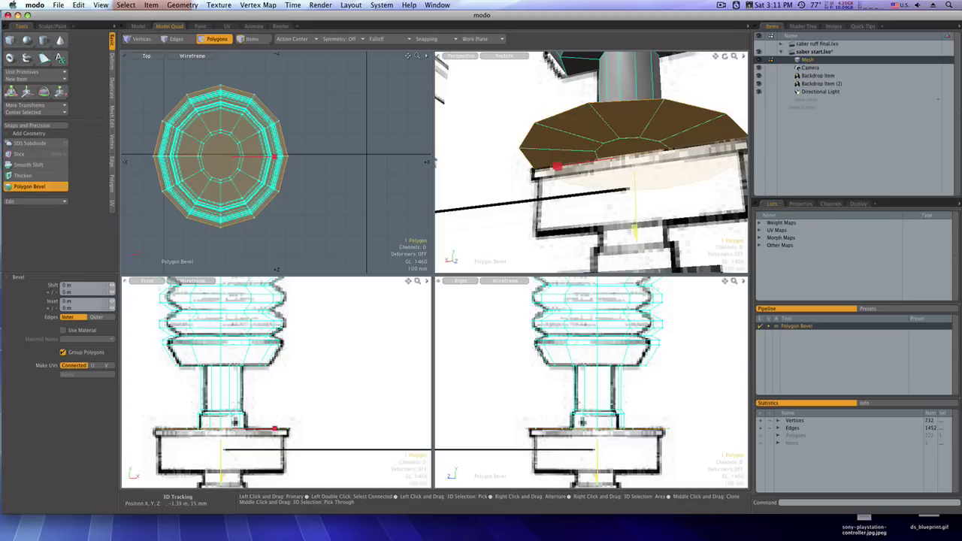
left_click_drag(596, 450, 597, 459)
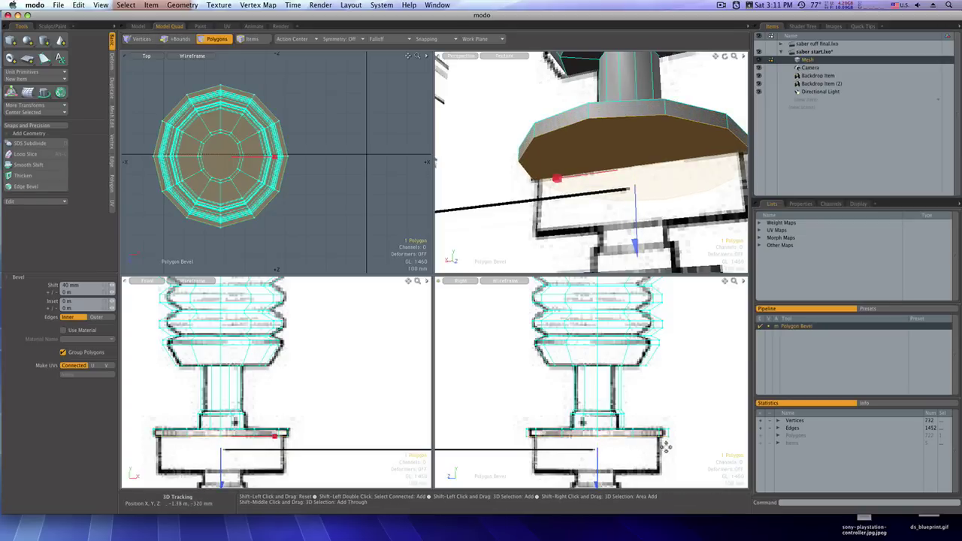
Inset the polygon under the rim slightly to the sketched body's width, and extrude the lens assembly's disc 180 mm down
left_click(671, 450, "shift")
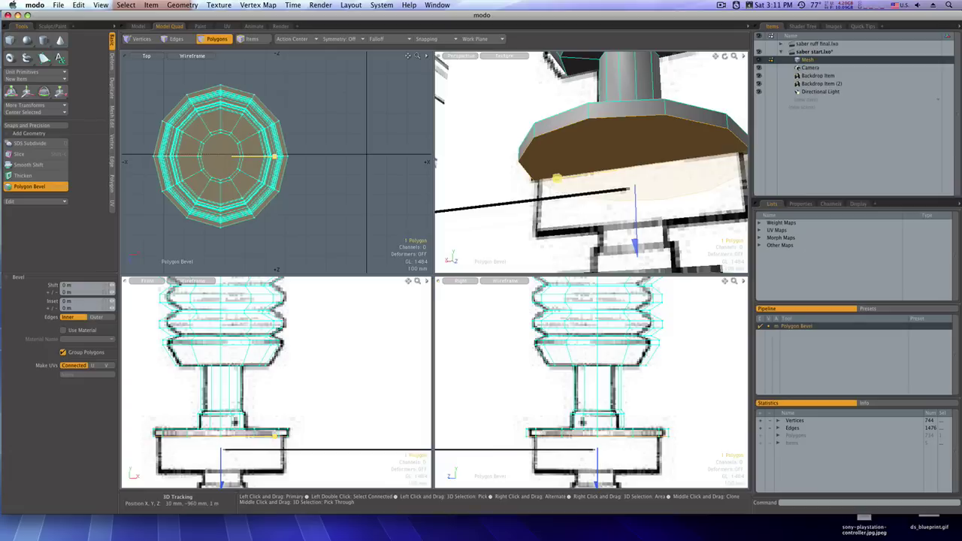
left_click_drag(557, 178, 562, 178)
left_click(630, 203, "shift")
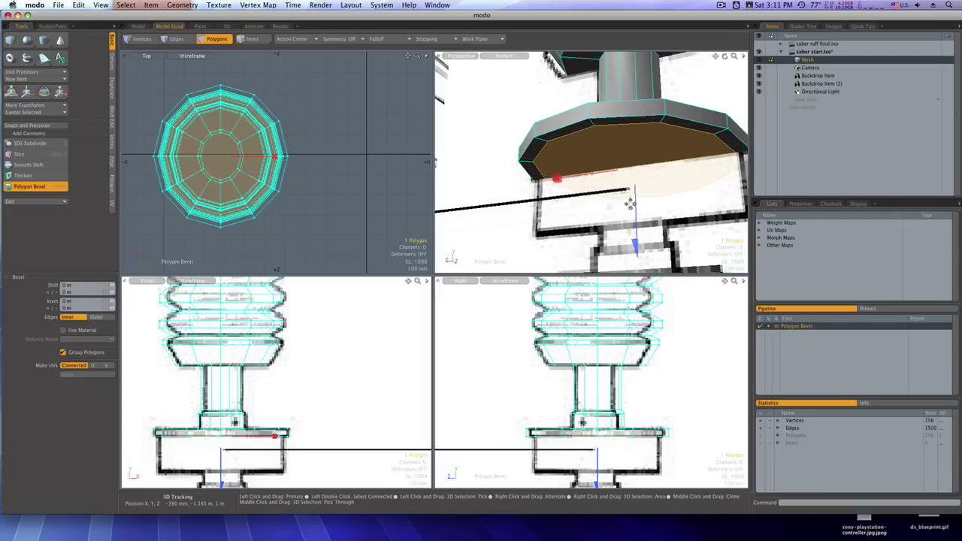
left_click_drag(635, 212, 638, 269)
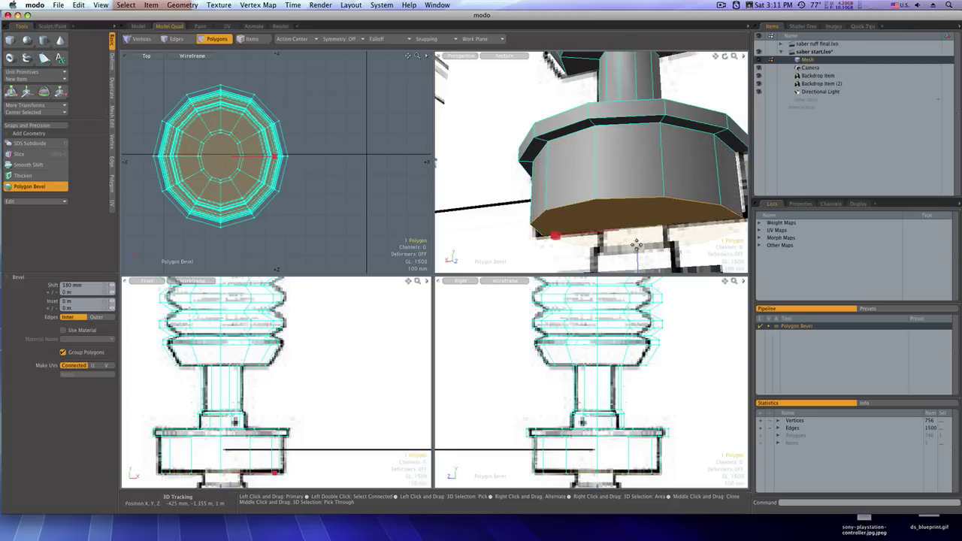
Inset the disc's bottom polygon 176 mm to the sketched neck's width, and extrude the short neck down to the next ledge
left_click_drag(635, 251, 610, 212, "alt+shift")
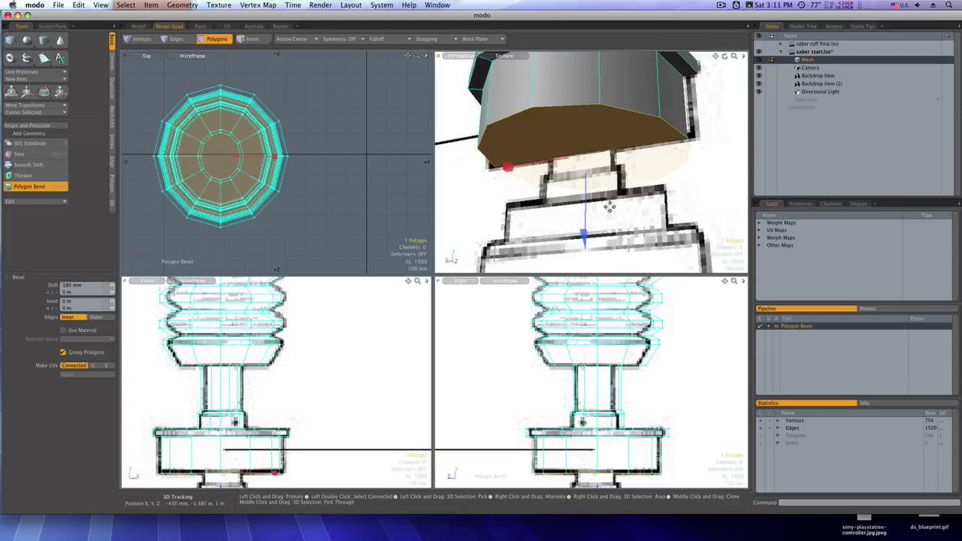
key("shift")
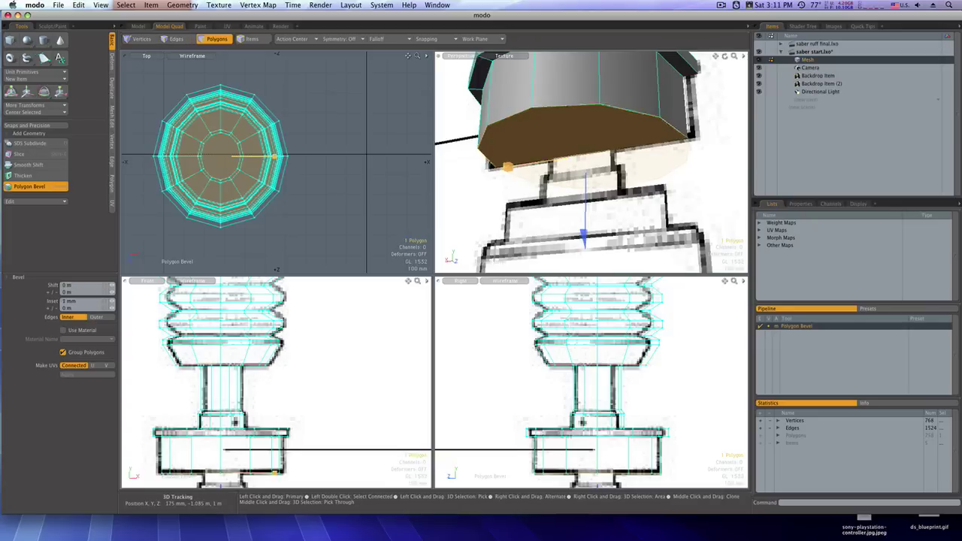
left_click_drag(508, 166, 519, 166)
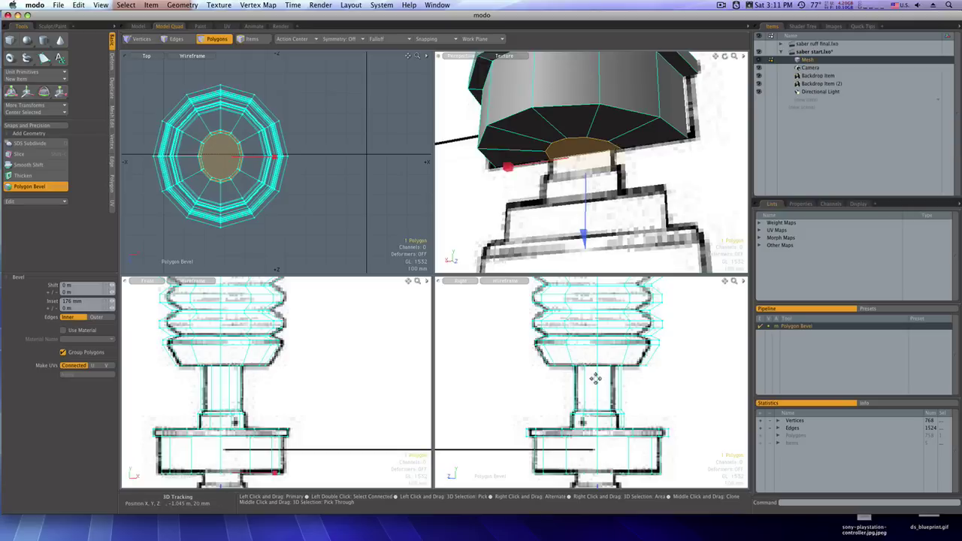
left_click_drag(594, 395, 587, 433, "alt+shift")
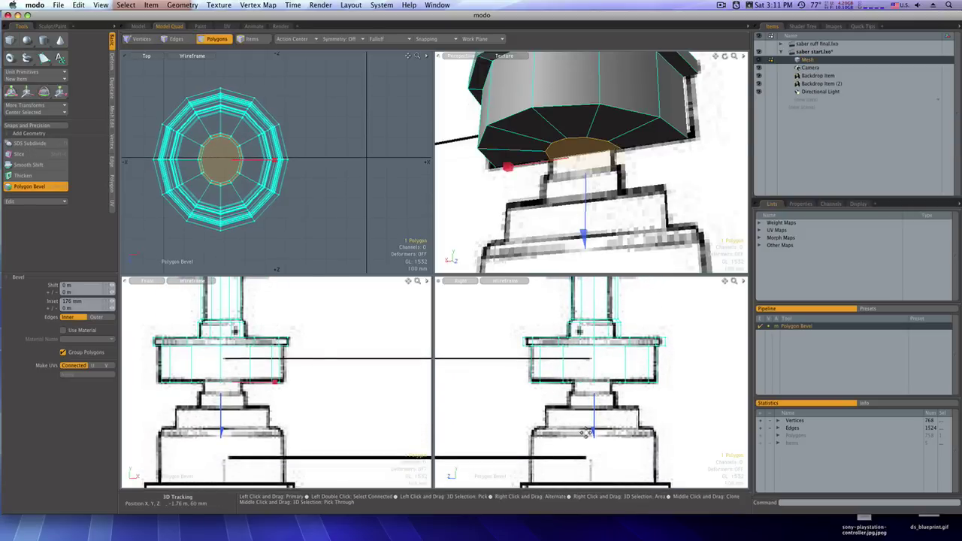
left_click(615, 225, "shift")
left_click_drag(585, 237, 585, 260)
Flare the neck's end polygon slightly to the sketched outline, and extrude the wider neck section down to the emitter's top
left_click(604, 239, "shift")
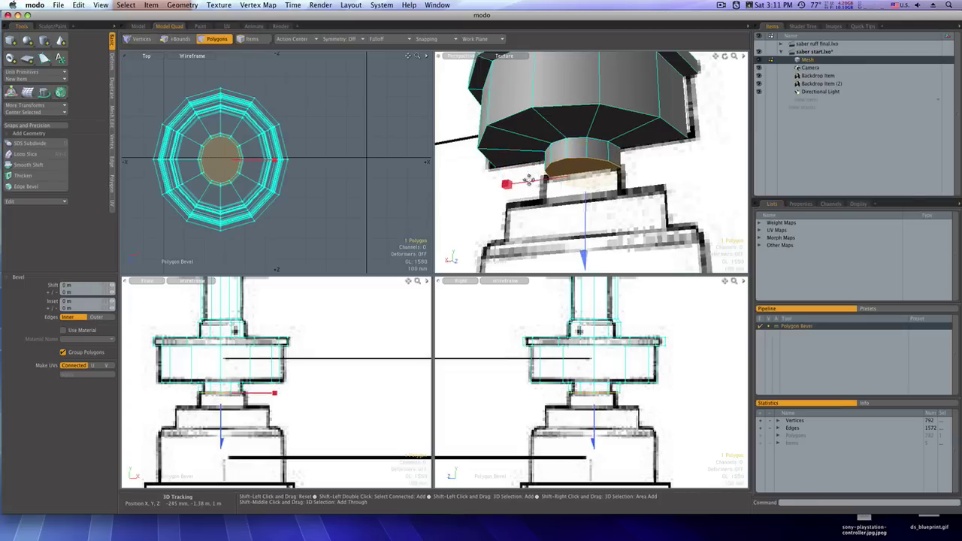
left_click_drag(507, 184, 505, 184)
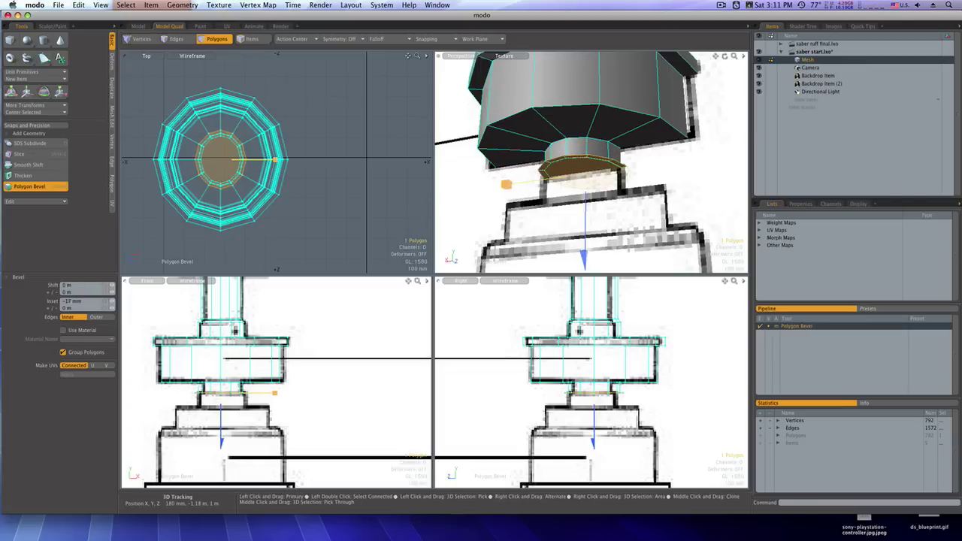
left_click(531, 215, "shift")
left_click_drag(506, 184, 504, 209)
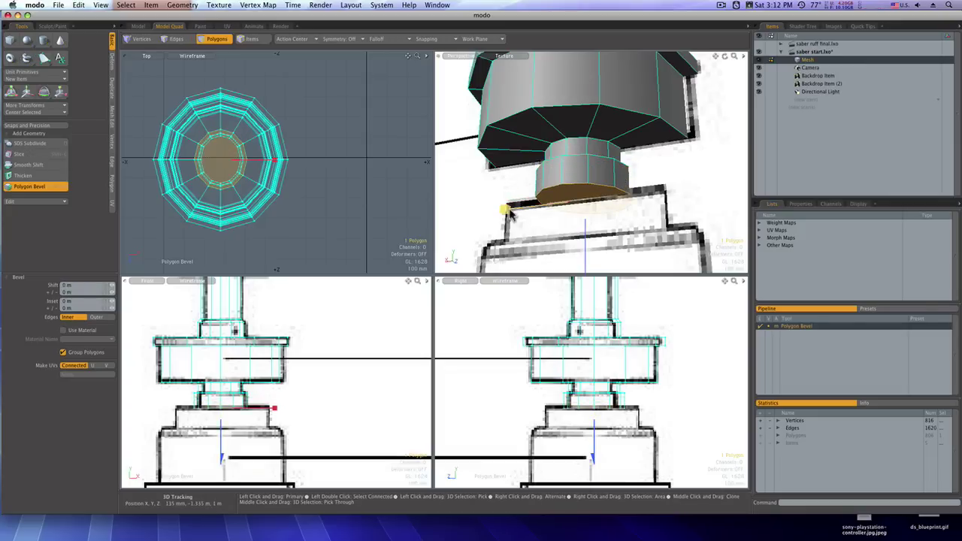
Flare the neck's end polygon with a -96 mm inset, and extrude the emitter's upper tier down to the sketched shoulder
left_click_drag(506, 210, 499, 210)
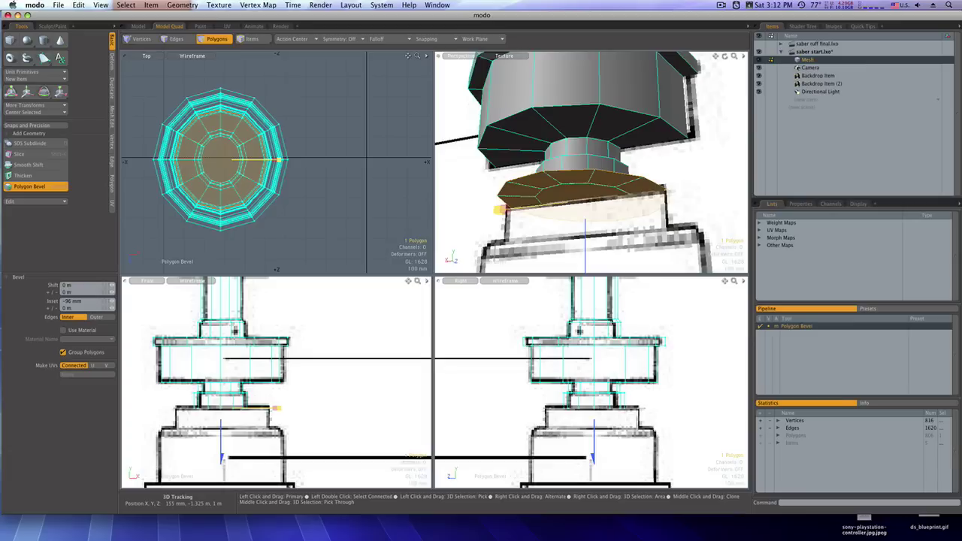
left_click(524, 262, "shift")
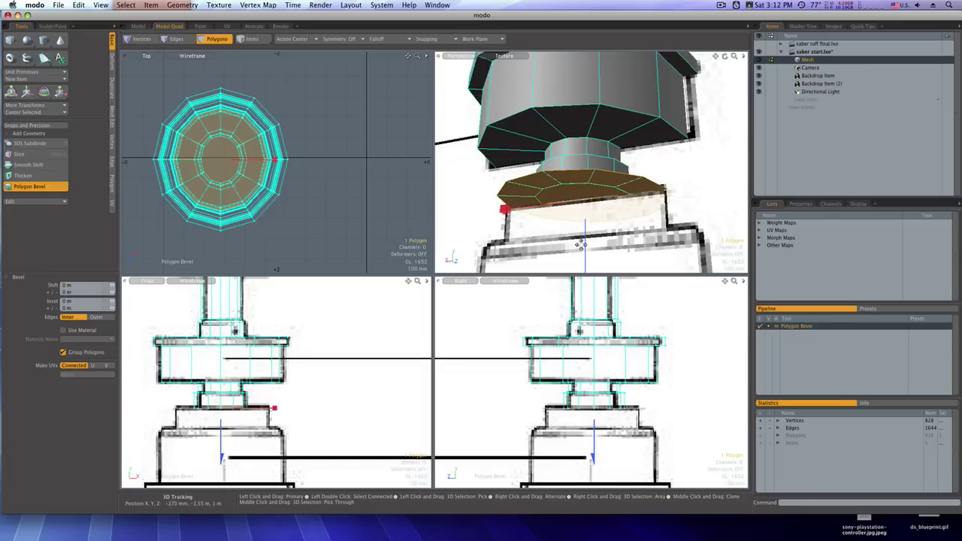
left_click_drag(585, 245, 585, 278)
Flare and extrude the polygon below the emitter's upper tier to form the shoulder, and extrude the main emitter body 240 mm down
left_click(610, 269, "shift")
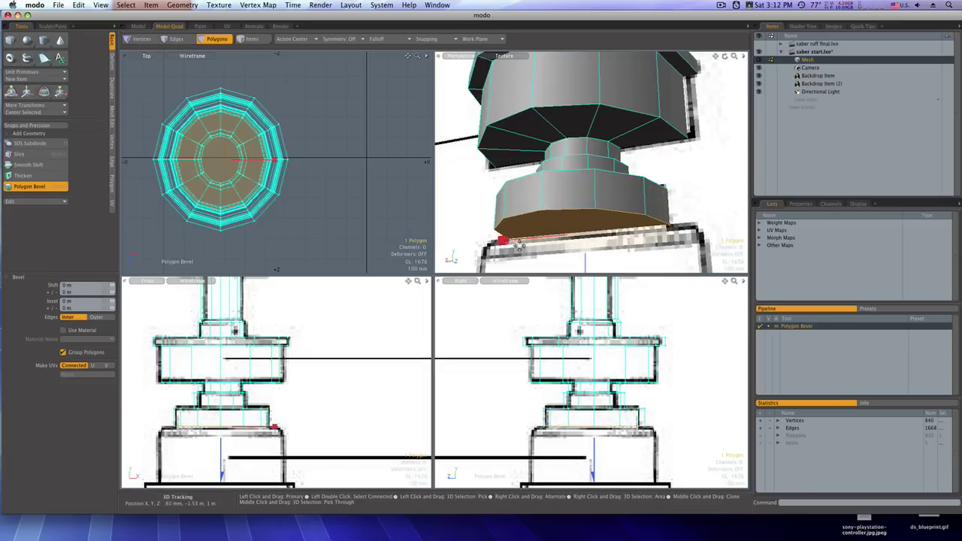
mouse_move(502, 241)
left_mouse_down()
mouse_move(481, 241)
mouse_move(501, 257)
left_mouse_up()
left_click(585, 260, "shift")
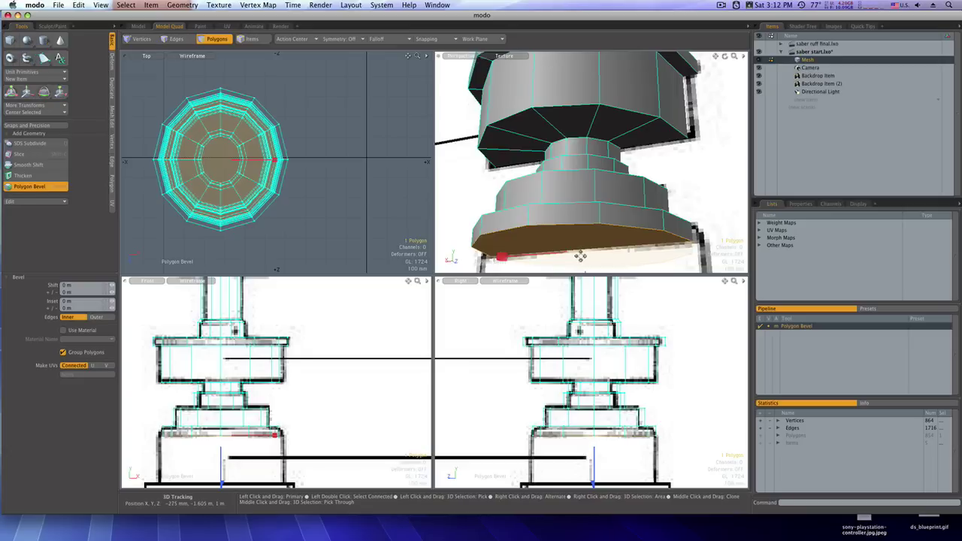
left_click_drag(583, 256, 604, 307, "alt+shift")
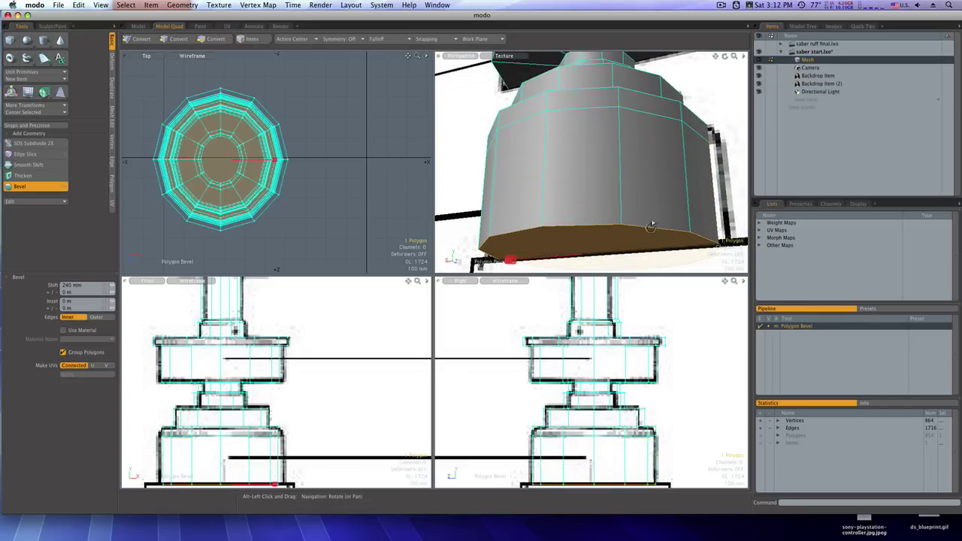
Flare the emitter body's bottom polygon with a -49 mm inset, and extrude the first base step 90 mm down
left_click_drag(650, 229, 651, 191, "alt+shift")
left_click_drag(588, 404, 590, 333, "alt+shift")
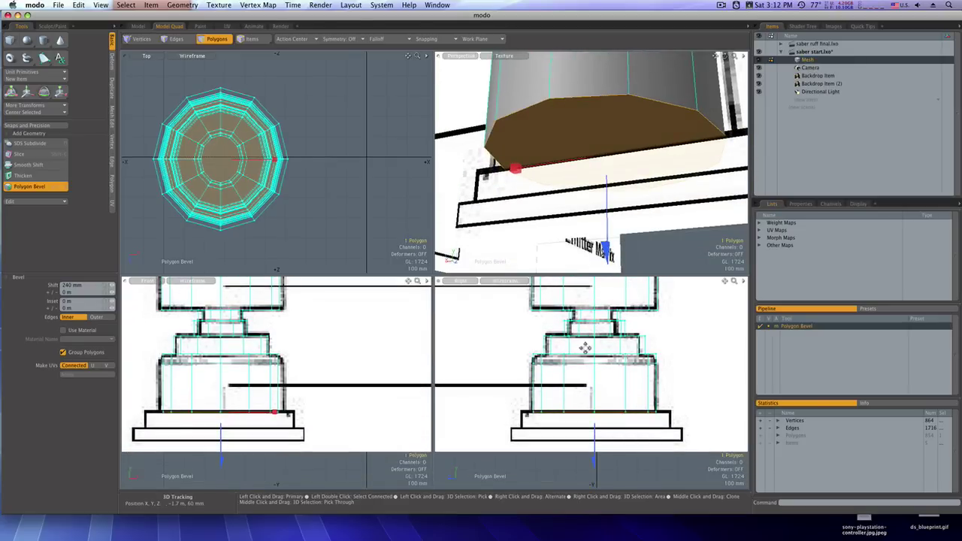
left_click(651, 226, "shift")
left_click_drag(514, 171, 512, 169)
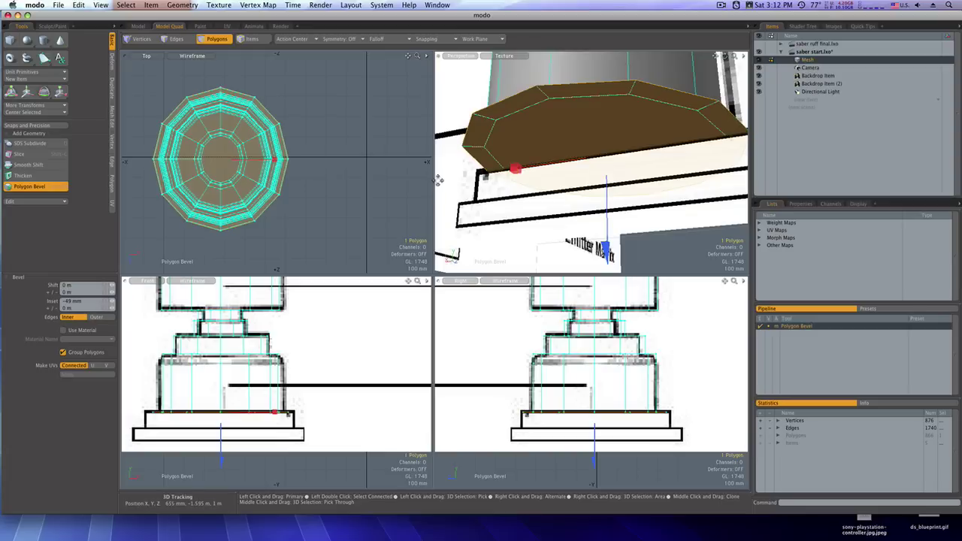
key("space")
key("b")
left_click_drag(606, 202, 606, 236)
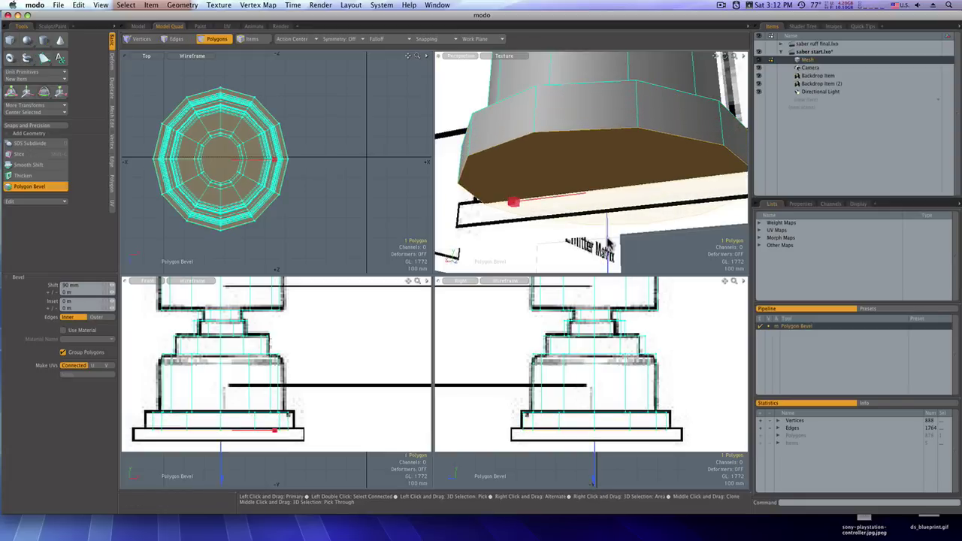
Flare the first base step's bottom polygon to the lowest plate's sketched width, and extrude the plate 60 mm down
key("space")
key("b")
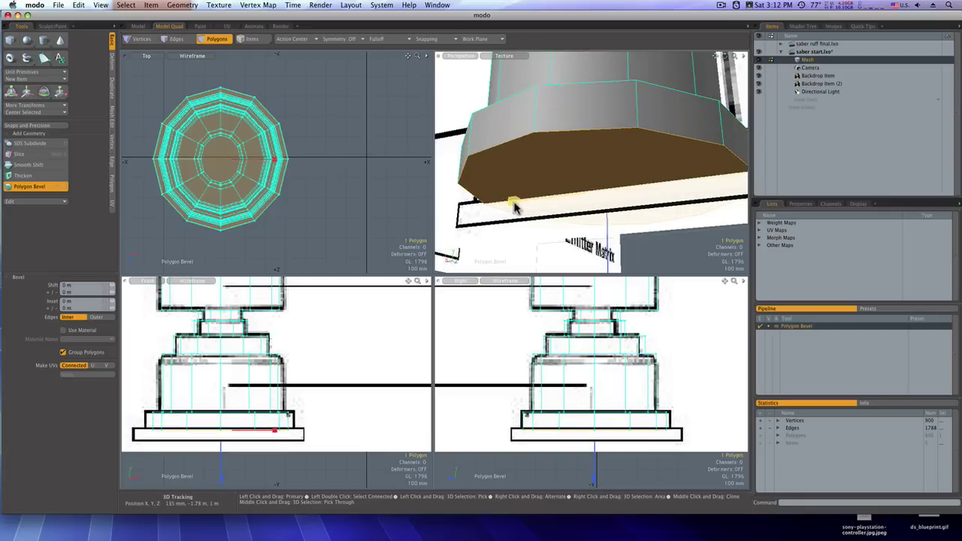
left_click_drag(514, 203, 512, 225)
key("space")
key("b")
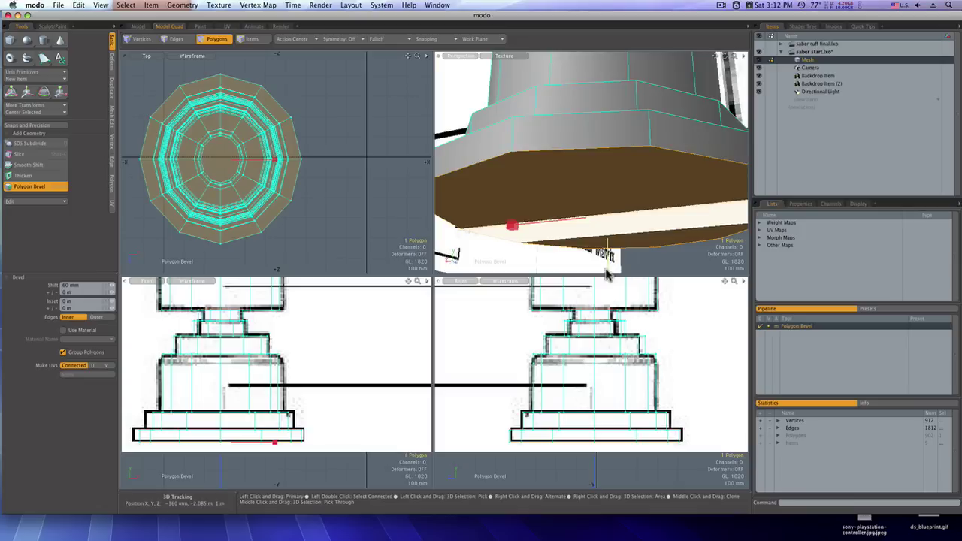
Switch to a single large perspective view that shows the whole hilt against its backdrops
mouse_move(608, 317)
left_mouse_down("ctrl+alt")
mouse_move(568, 330)
mouse_move(573, 391)
left_mouse_up("ctrl+alt")
left_click_drag(606, 293, 592, 353, "alt+shift")
mouse_move(599, 331)
left_mouse_down("alt+shift")
mouse_move(590, 377)
mouse_move(594, 354)
mouse_move(592, 374)
mouse_move(613, 379)
mouse_move(613, 361)
left_mouse_up("alt+shift")
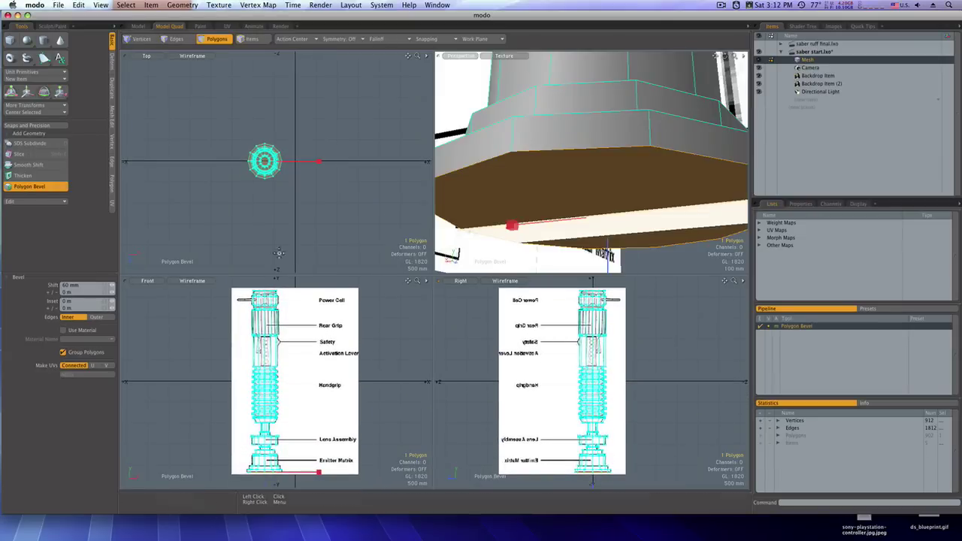
left_click_drag(602, 150, 598, 193, "ctrl+alt")
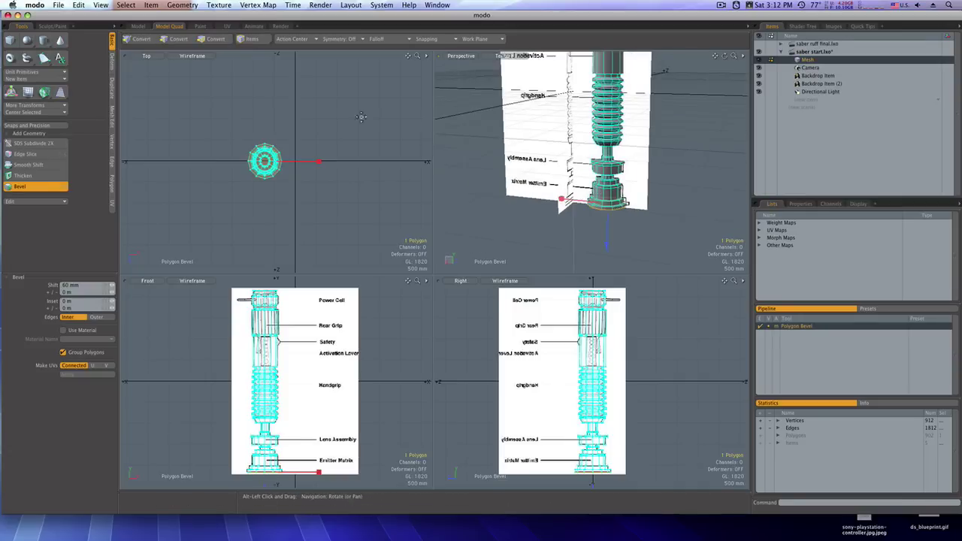
left_click(138, 27)
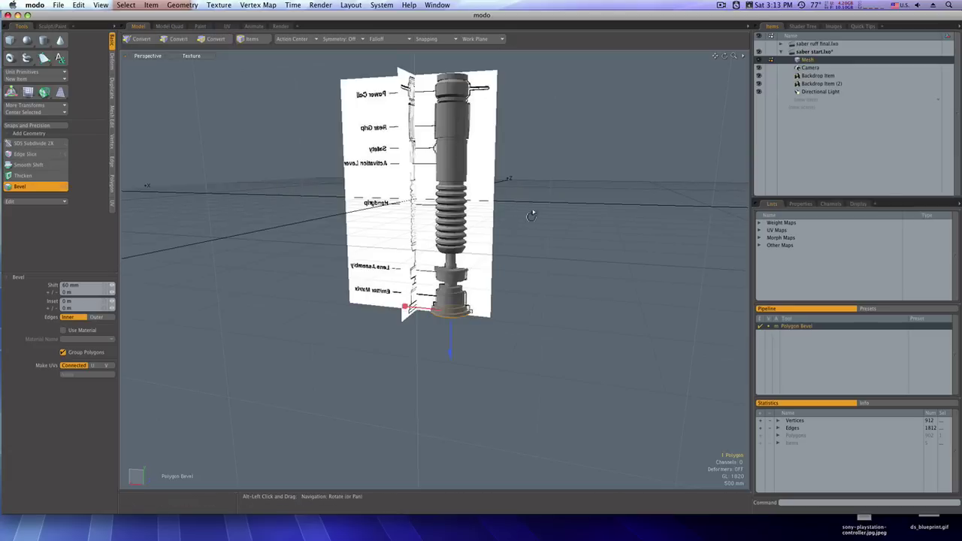
left_click_drag(533, 213, 509, 213, "alt")
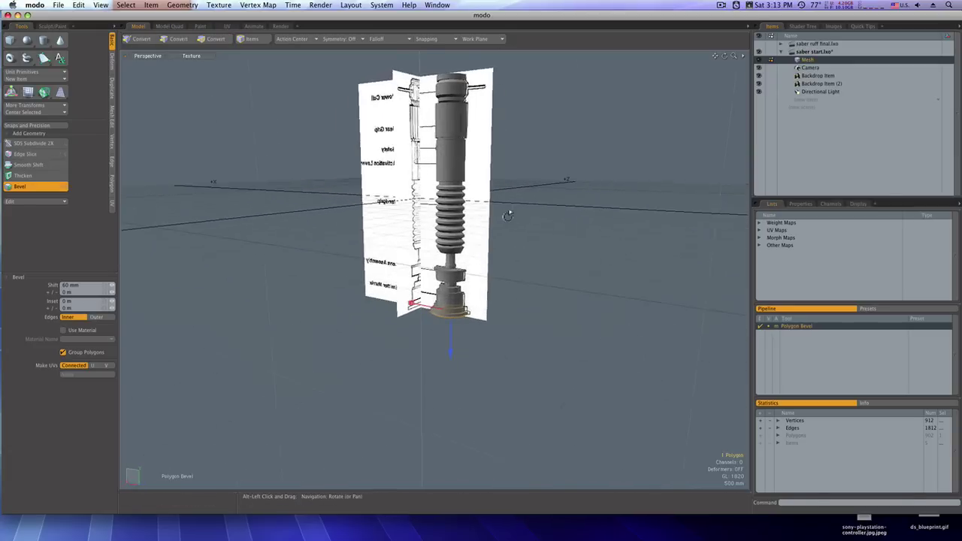
Hide both backdrop items, drop the Polygon Bevel tool and clear the polygon selection
left_click(758, 83)
left_click(759, 76)
left_click_drag(473, 150, 616, 217, "alt")
key("space")
left_click(501, 175)
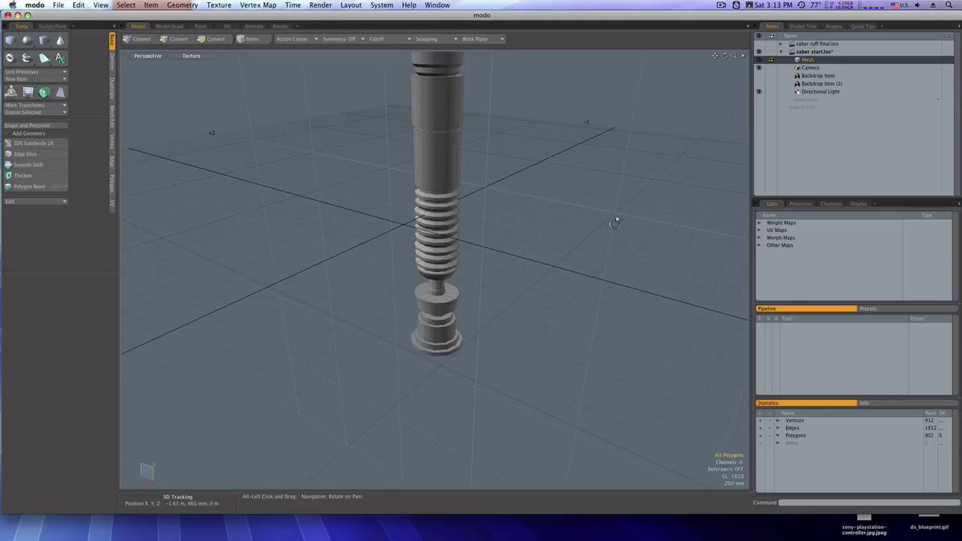
Select all connected polygons of the hilt, rotate them 180° about Z, and clear the tool and selection
double_click(434, 154)
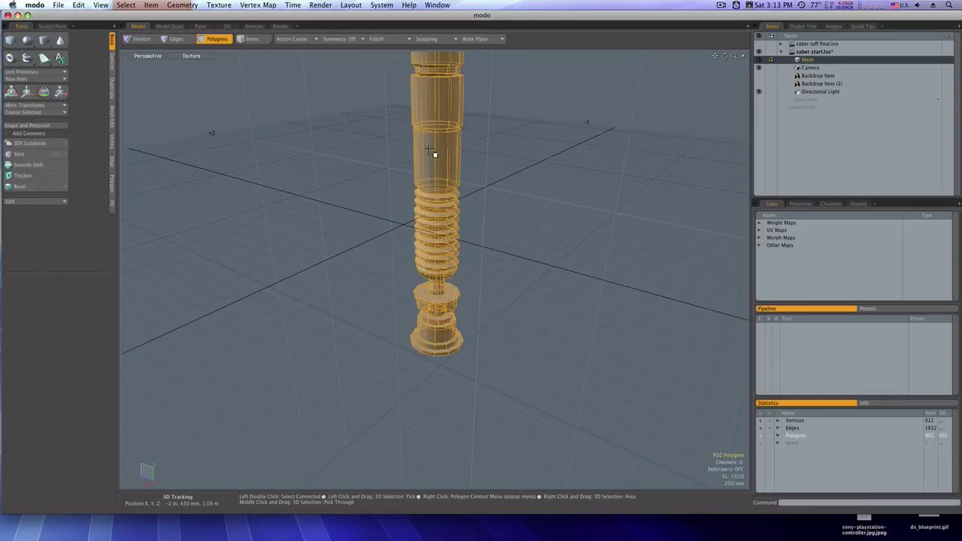
key("e")
left_click_drag(410, 188, 415, 172)
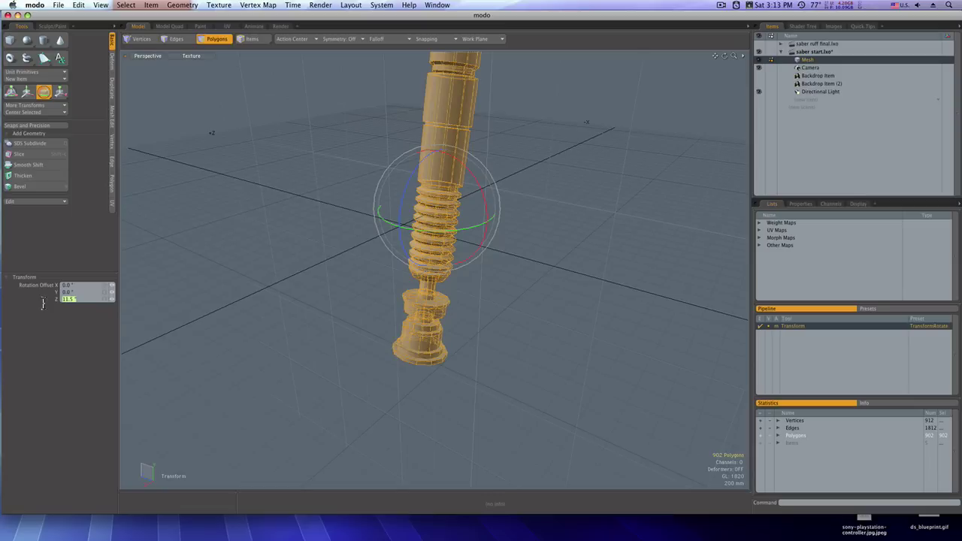
key("Return")
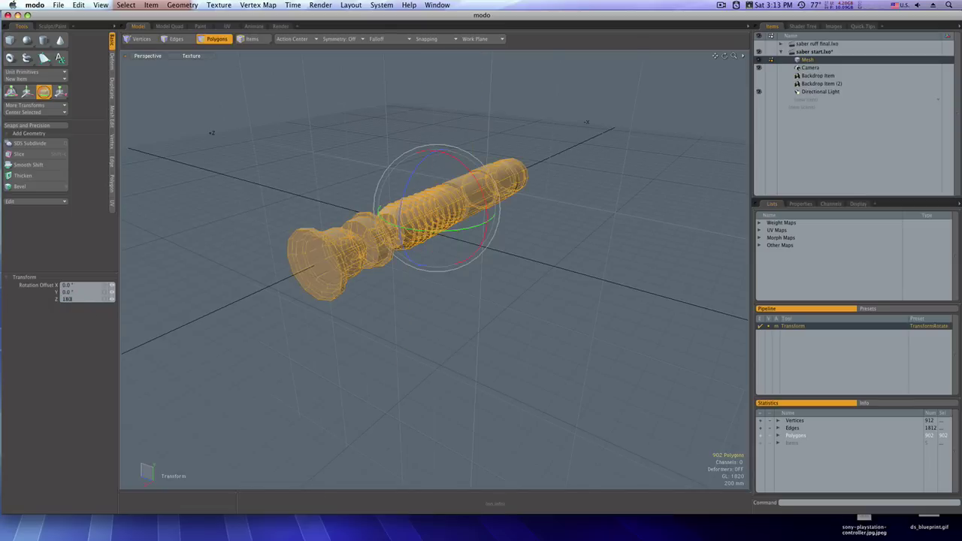
key("Return")
key("space")
left_click(656, 279)
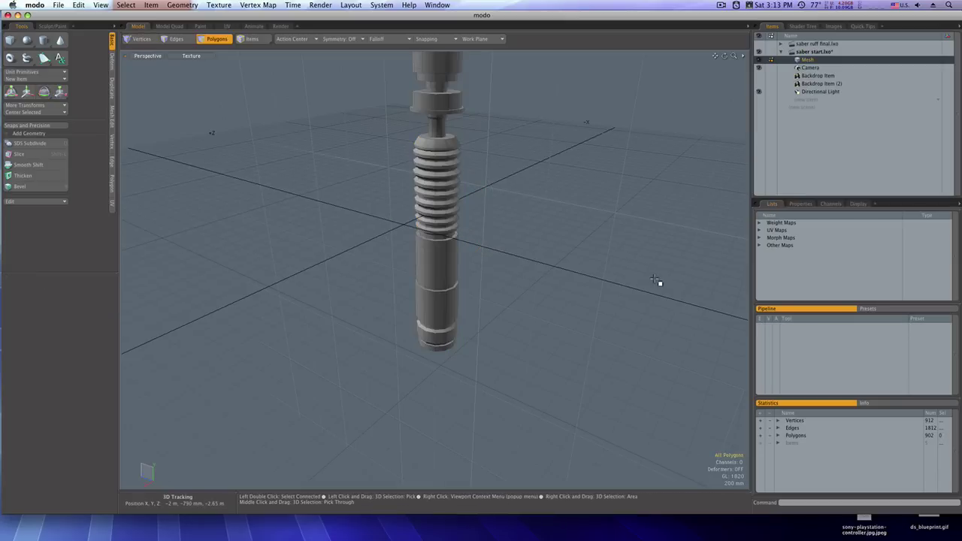
Preview the hilt with subdivision smoothing, and return it to its faceted polygon display
left_click_drag(594, 259, 495, 308, "alt+shift")
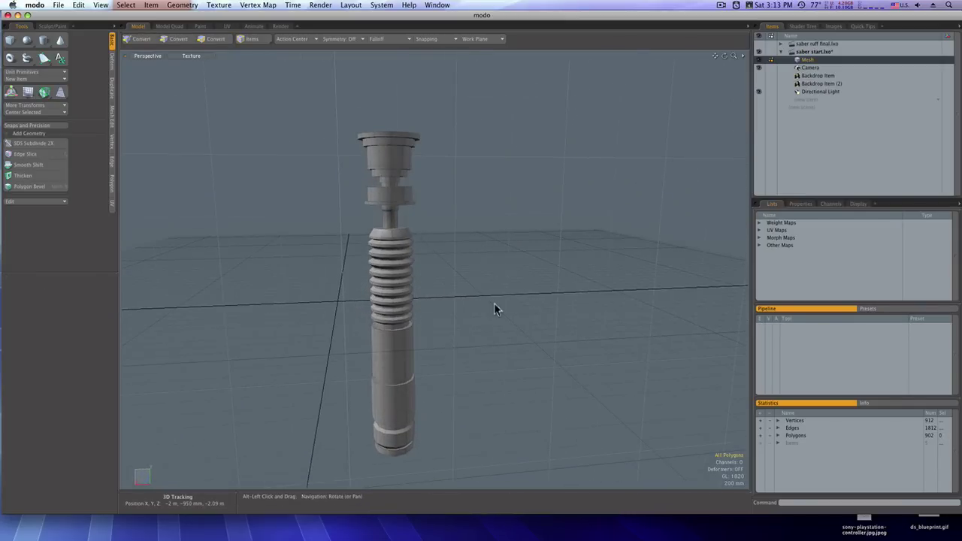
left_click_drag(568, 345, 526, 342, "alt")
key("Tab")
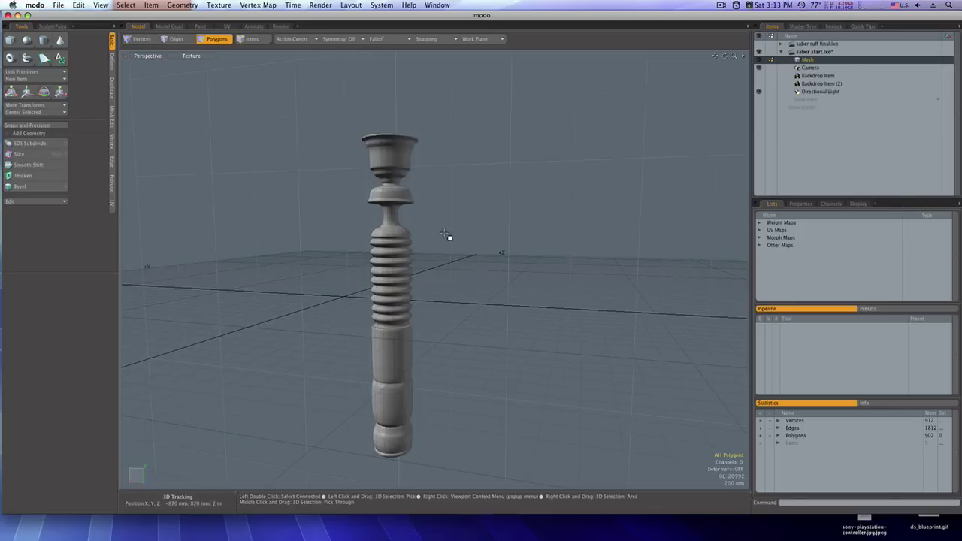
key("Tab")
Inset the large end polygon on top of the emitter by about 304 mm with Polygon Bevel
left_click_drag(456, 278, 529, 326, "alt")
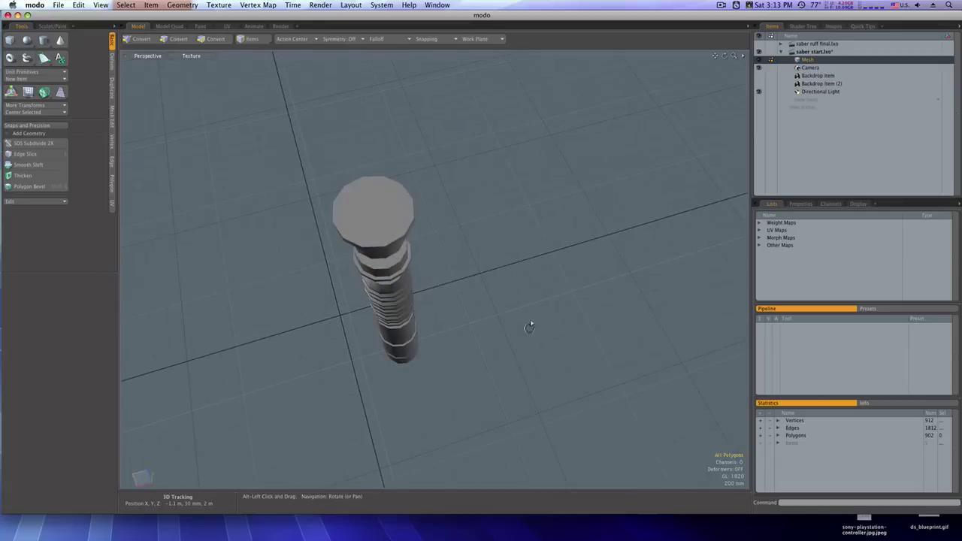
left_click(373, 214)
key("b")
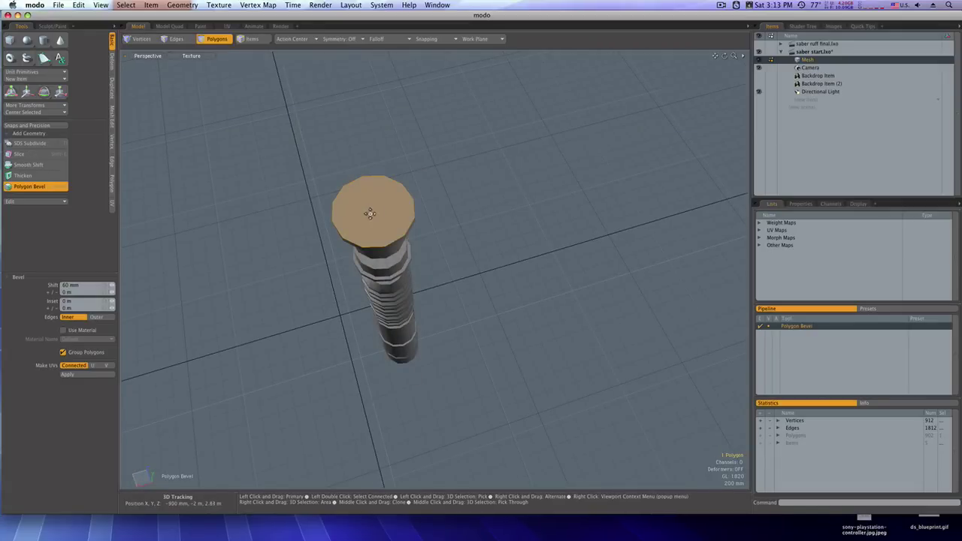
left_click(370, 214)
left_click_drag(294, 231, 314, 226)
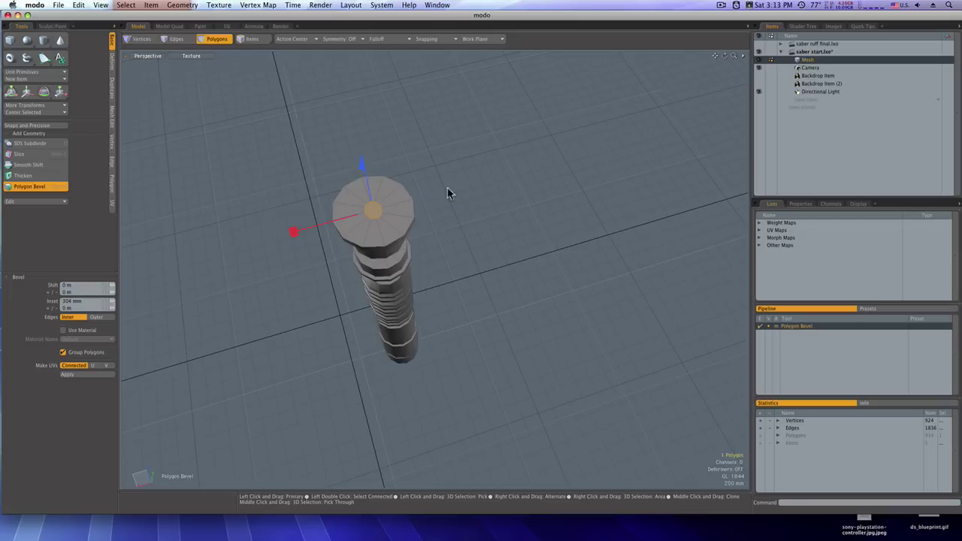
Extrude the inset polygon about 6.7 m upward as the blade with a new bevel, and drop the tool
left_click(447, 189)
left_click_drag(369, 184, 342, 56)
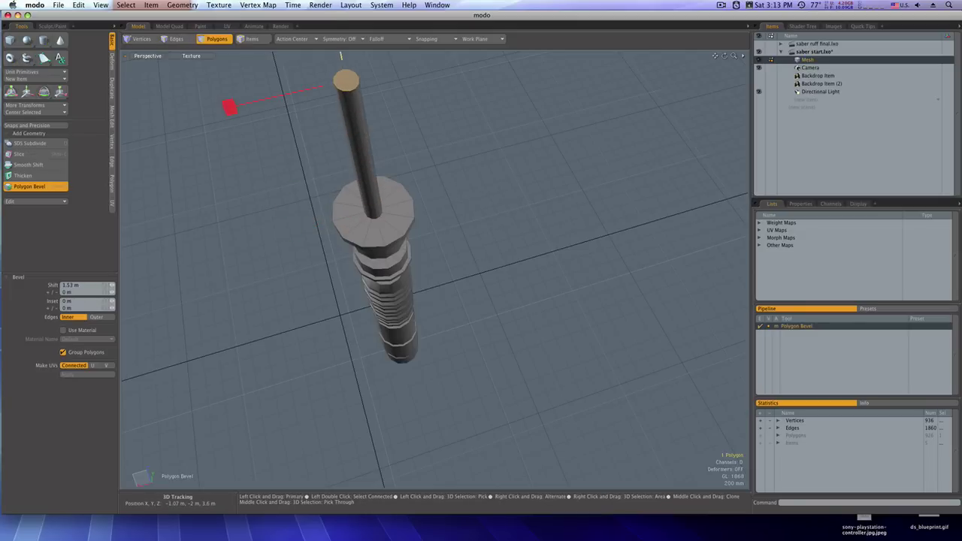
left_click_drag(440, 285, 444, 206, "alt")
left_click_drag(511, 286, 484, 283, "ctrl+alt")
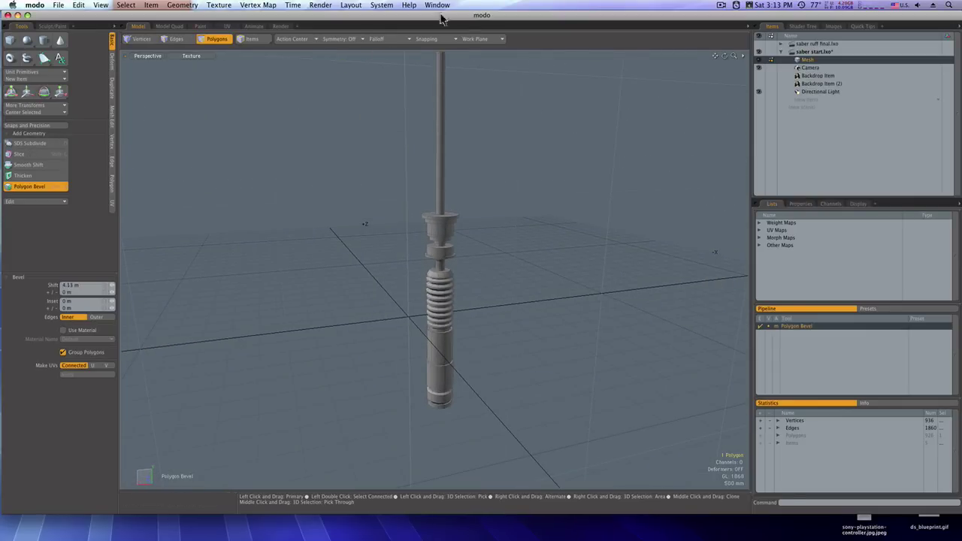
left_click_drag(522, 270, 480, 260, "ctrl+alt")
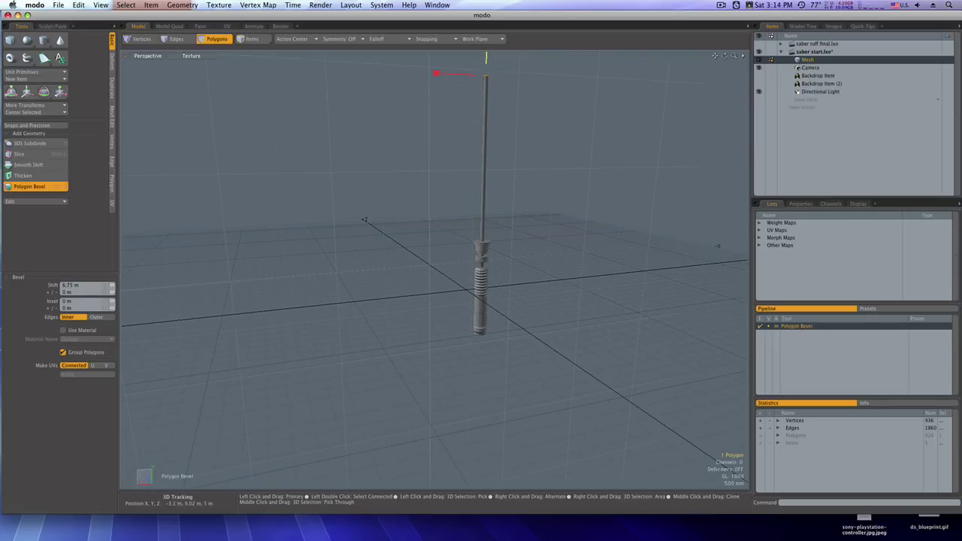
left_click_drag(497, 222, 425, 229, "alt")
left_click_drag(477, 262, 526, 233, "ctrl+alt")
key("space")
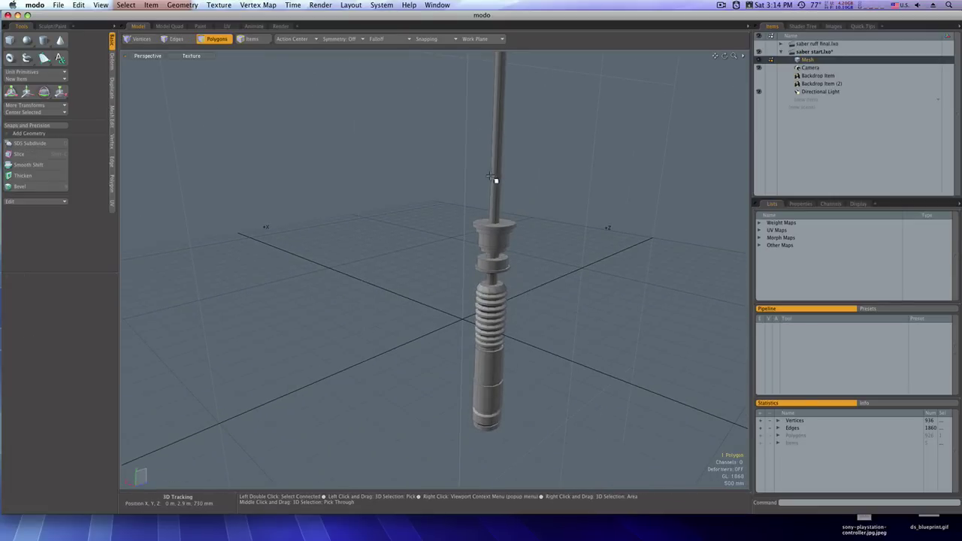
Select all the side polygons around the blade
mouse_move(493, 177)
left_mouse_down()
mouse_move(504, 177)
mouse_move(336, 155)
left_mouse_up()
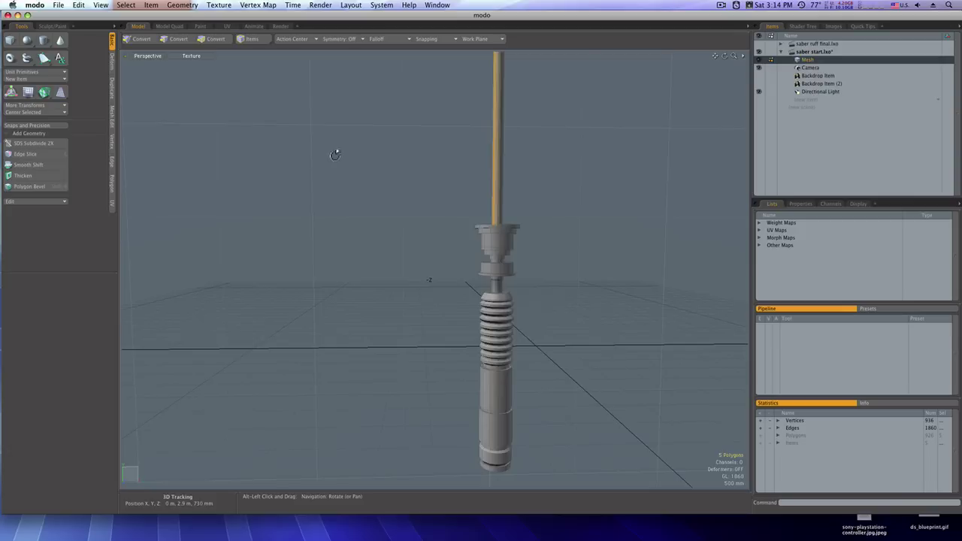
left_click(500, 161, "shift")
left_click_drag(494, 155, 319, 164, "alt")
left_click(495, 157, "shift")
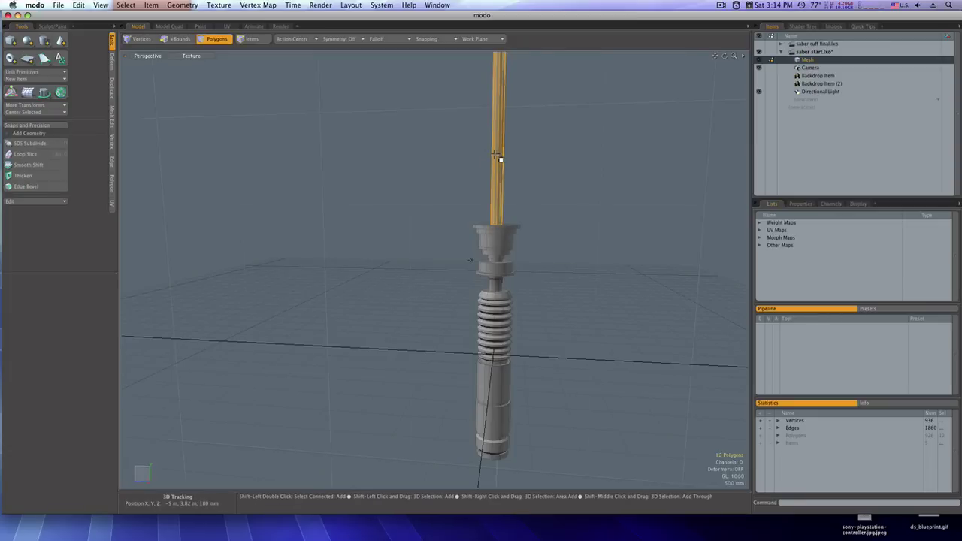
left_click_drag(543, 154, 494, 162, "alt")
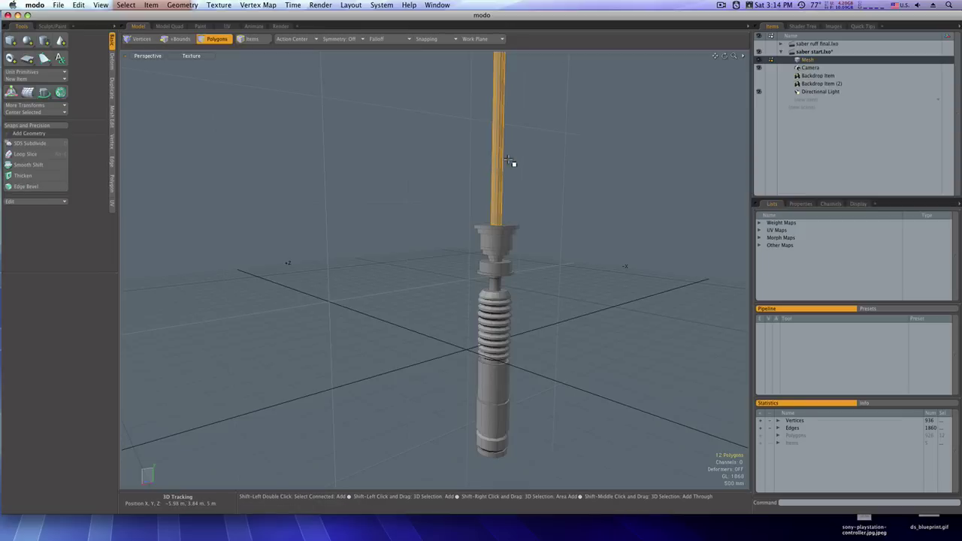
Assign the blade polygons a material named glow with a bright green color, and switch to vertex selection mode
key("m")
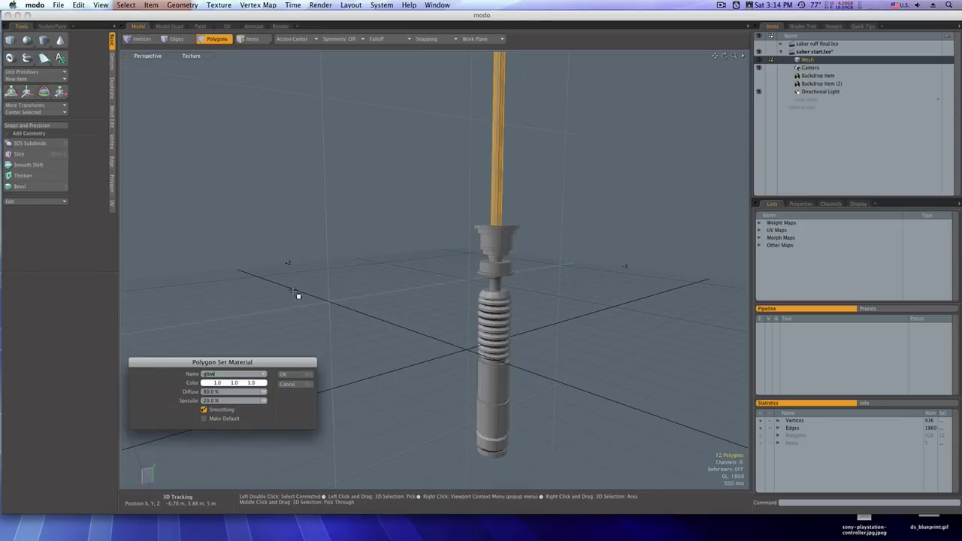
left_click(265, 384)
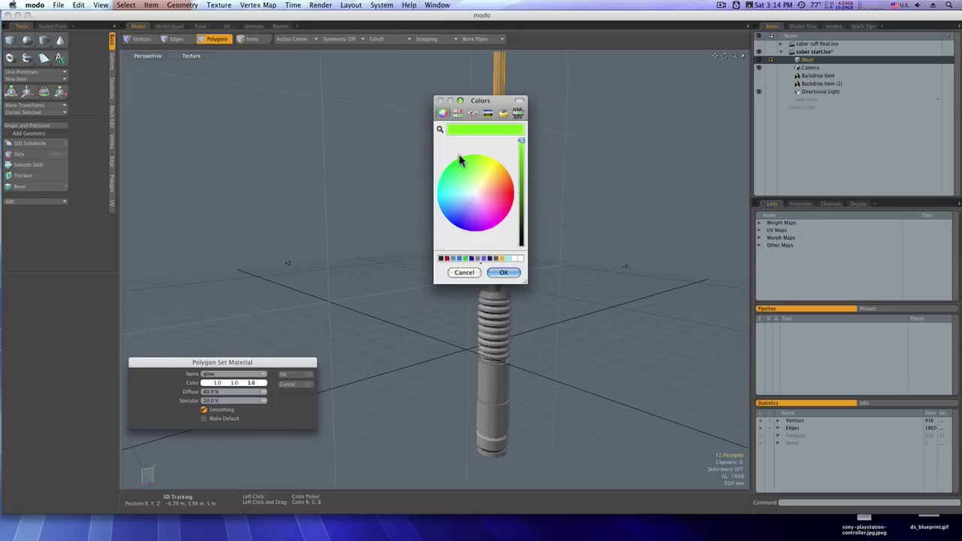
left_click(503, 273)
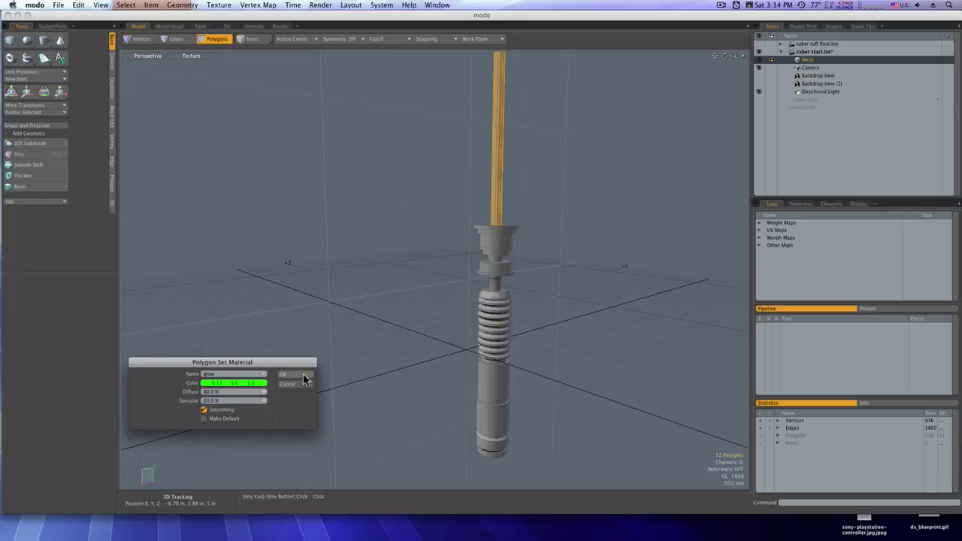
left_click(303, 373)
key("1")
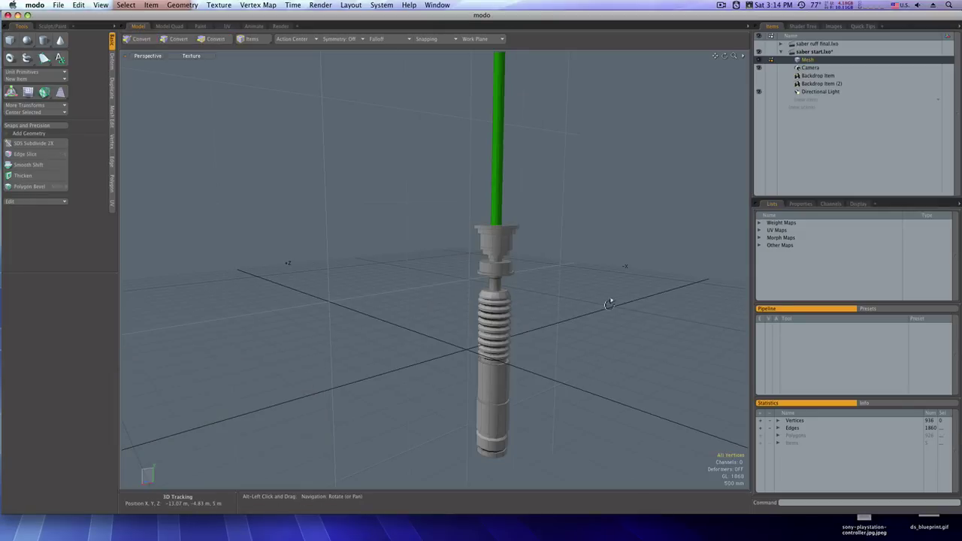
Examine the hilt from several sides and compare its subdivided and faceted displays
left_click_drag(610, 300, 509, 332, "alt")
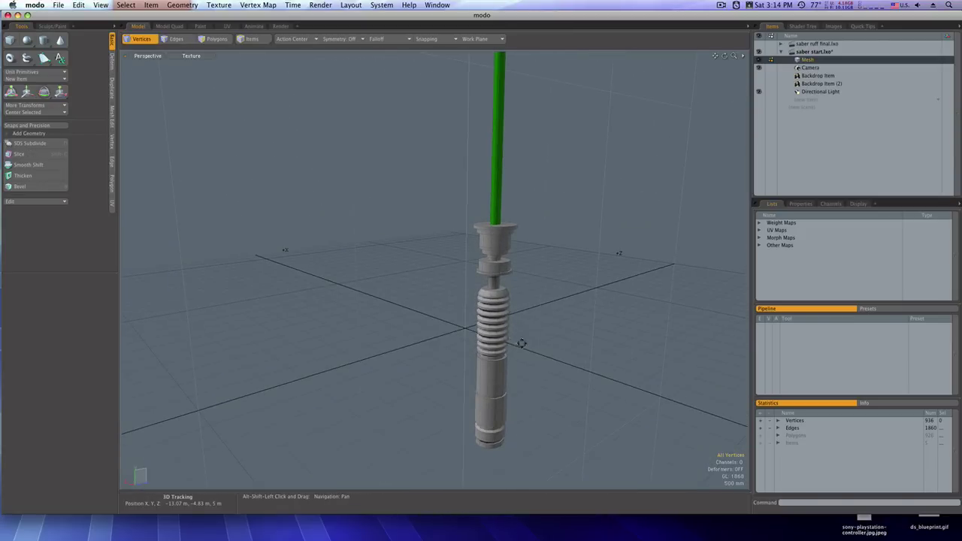
left_click_drag(546, 363, 609, 282, "alt+shift")
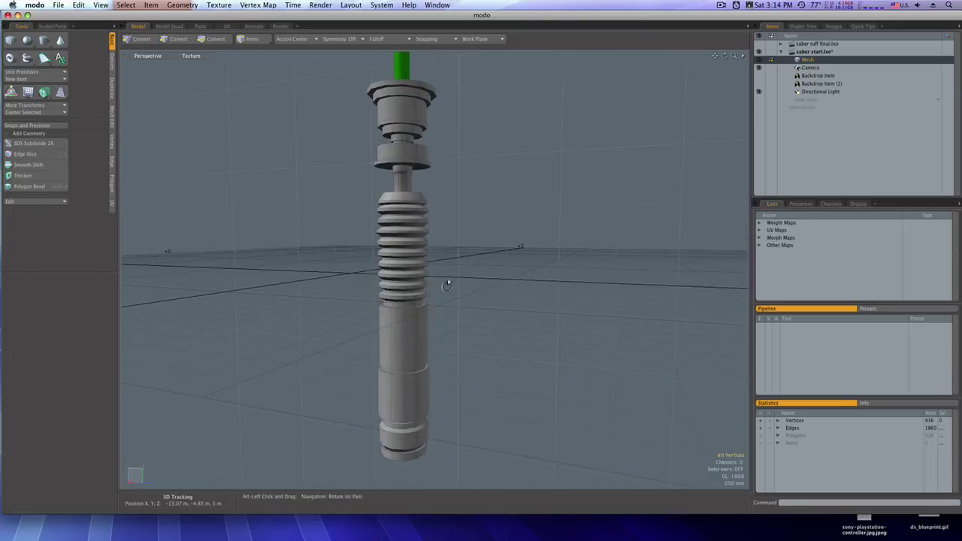
left_click_drag(447, 285, 517, 293, "alt")
left_click_drag(396, 298, 466, 310, "alt")
left_click_drag(392, 314, 455, 325, "alt")
key("Tab")
key("Tab")
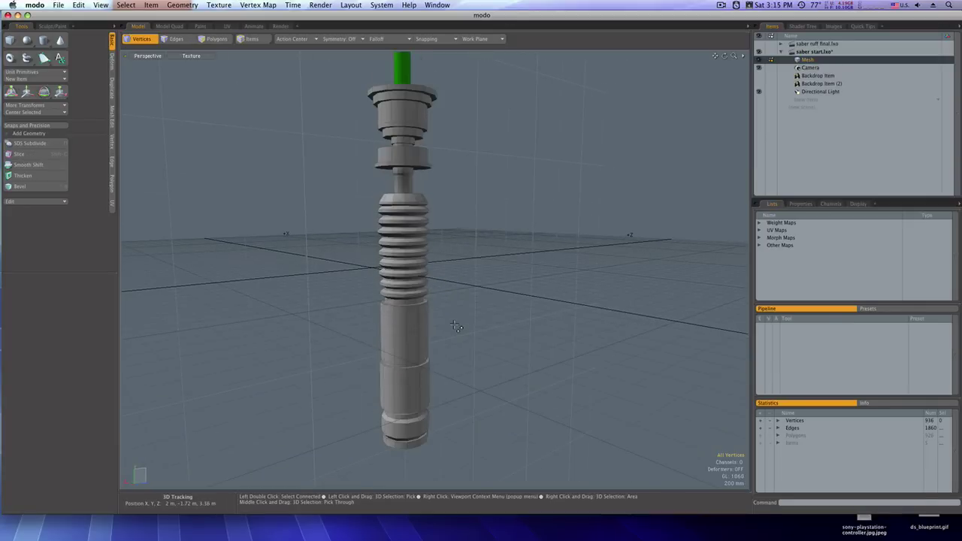